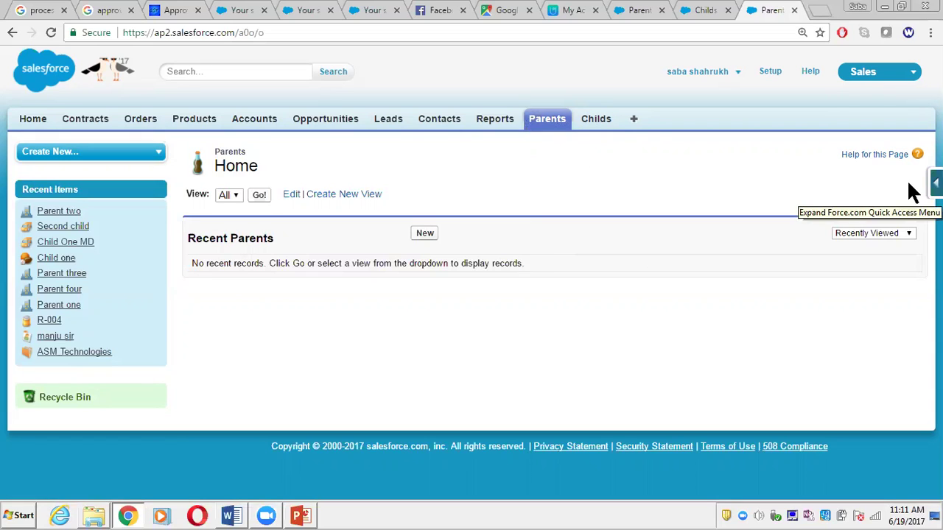
Open the custom field list of the Child object from the Childs home page
left_click(582, 123)
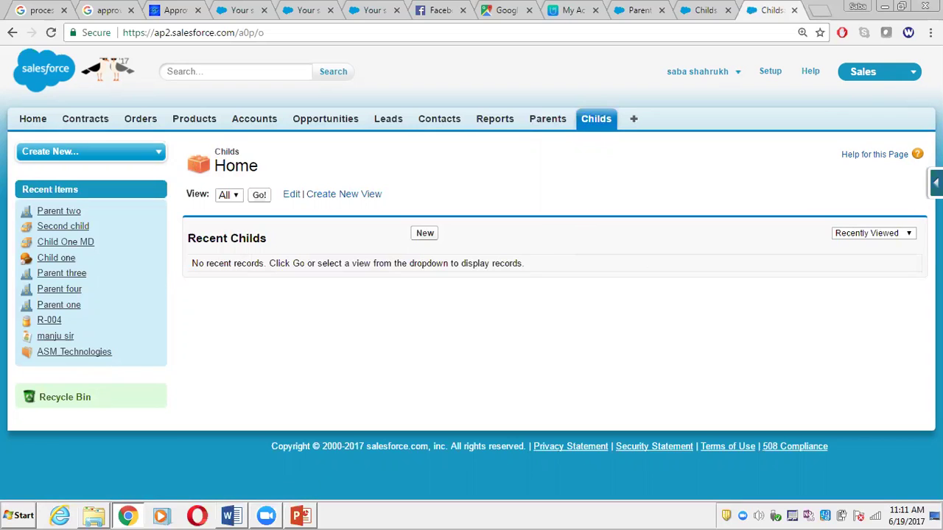
left_click(933, 183)
left_click(822, 212)
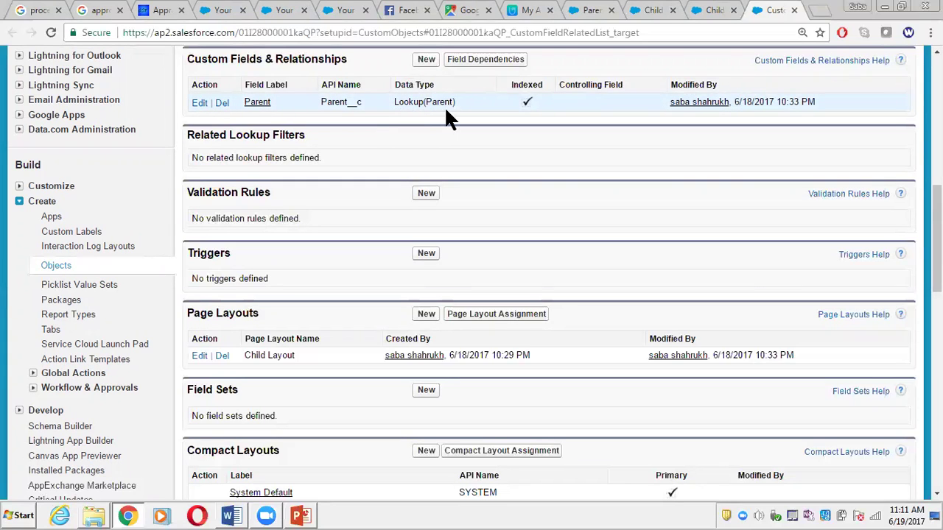
Change the data type of the Child object's Parent field to Master-Detail Relationship
left_click(199, 104)
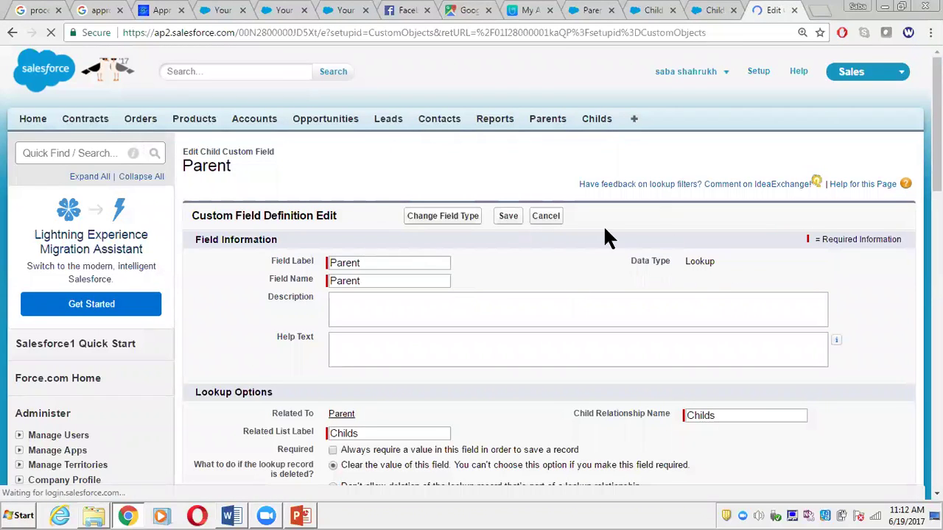
left_click(444, 218)
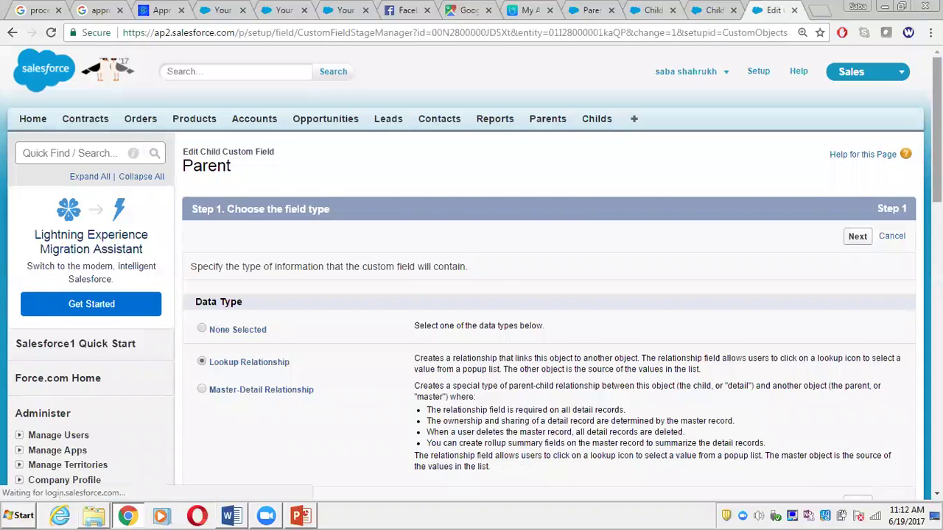
scroll(317, 250, "down", 2)
left_click(205, 243)
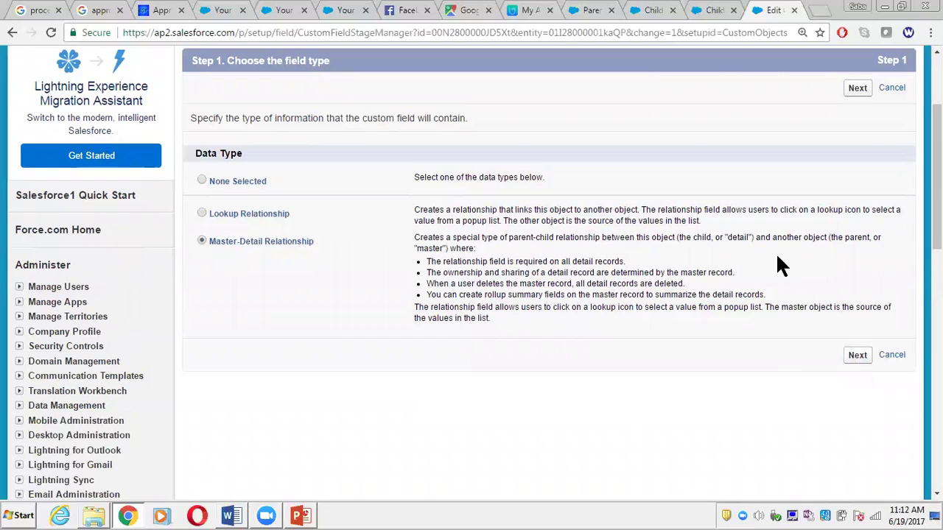
left_click(856, 356)
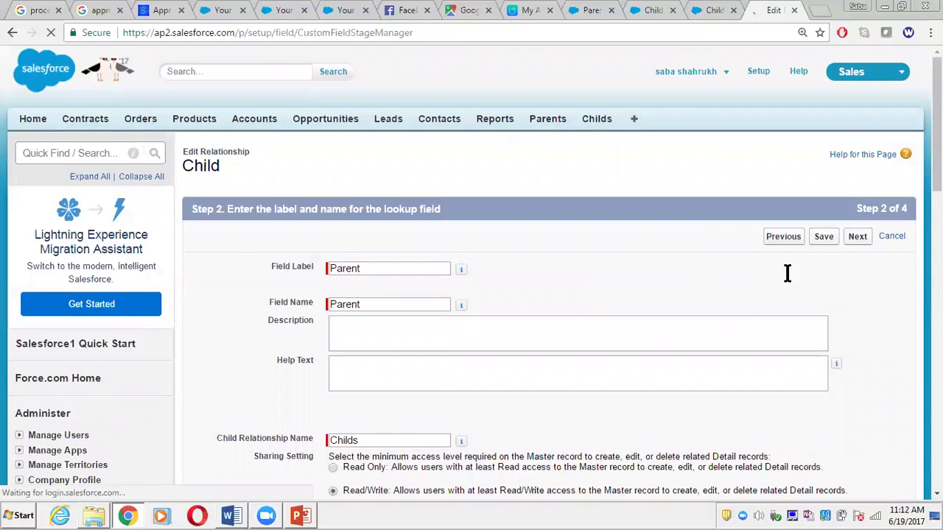
Allow reparenting of child records, keep the default security and Childs related list label, and save the converted Parent field
scroll(471, 272, "down", 3)
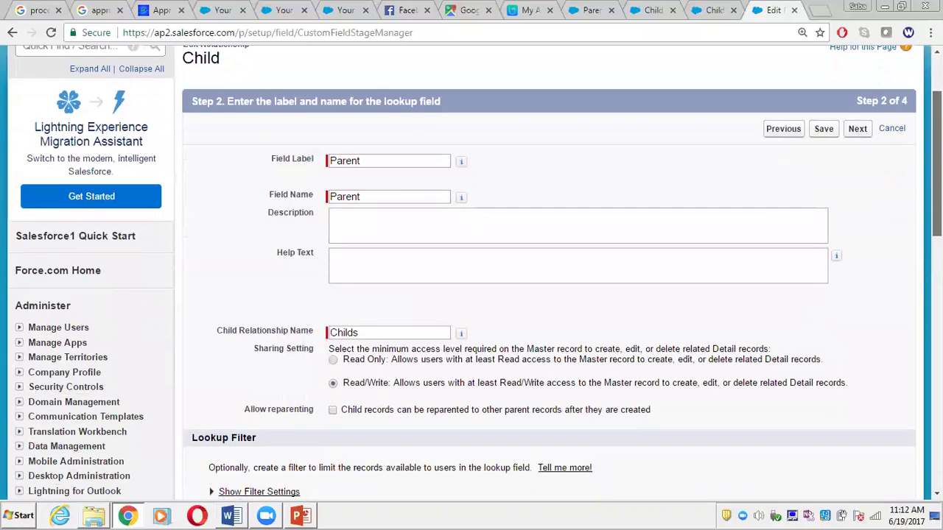
scroll(509, 250, "down", 1)
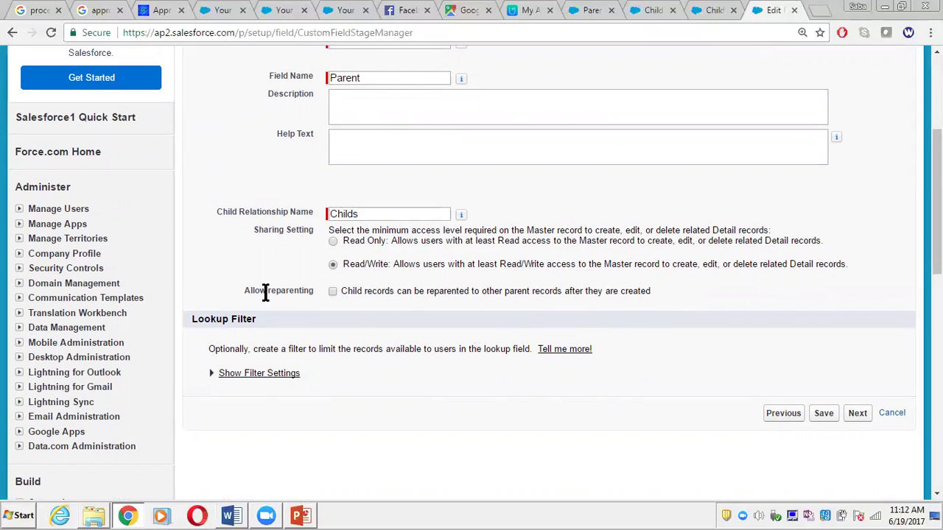
left_click(332, 291)
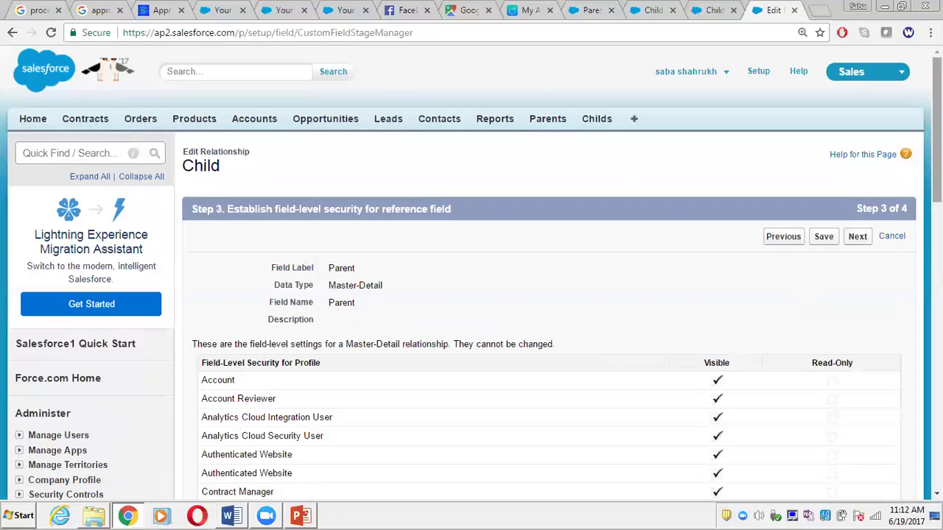
scroll(876, 228, "down", 3)
scroll(855, 229, "down", 2)
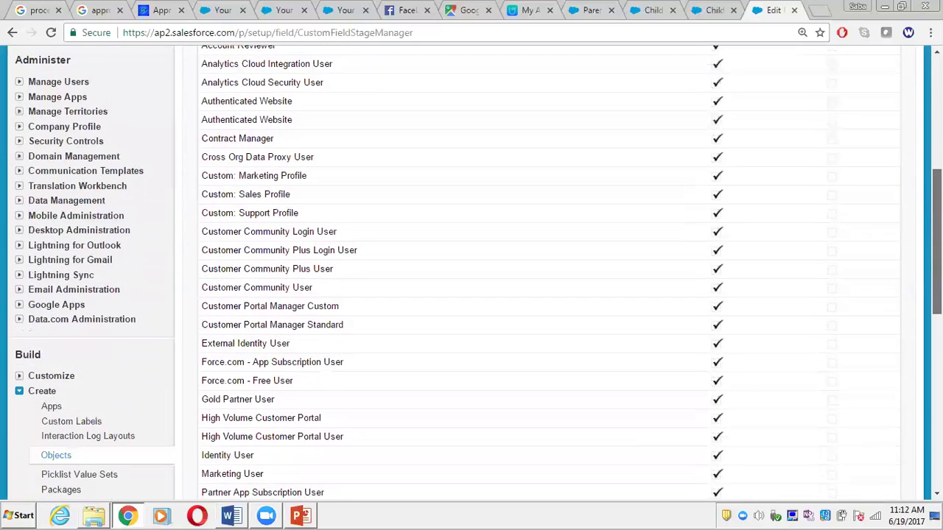
scroll(854, 229, "up", 5)
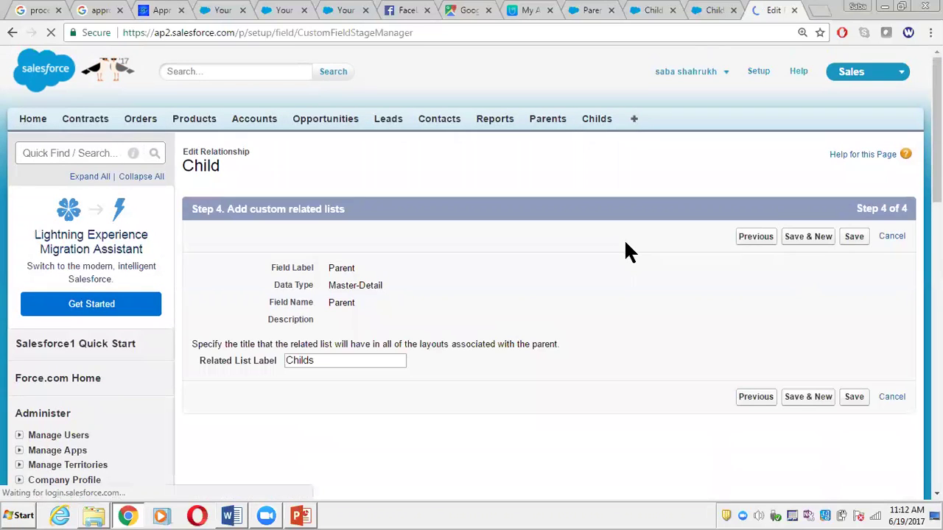
left_click(854, 236)
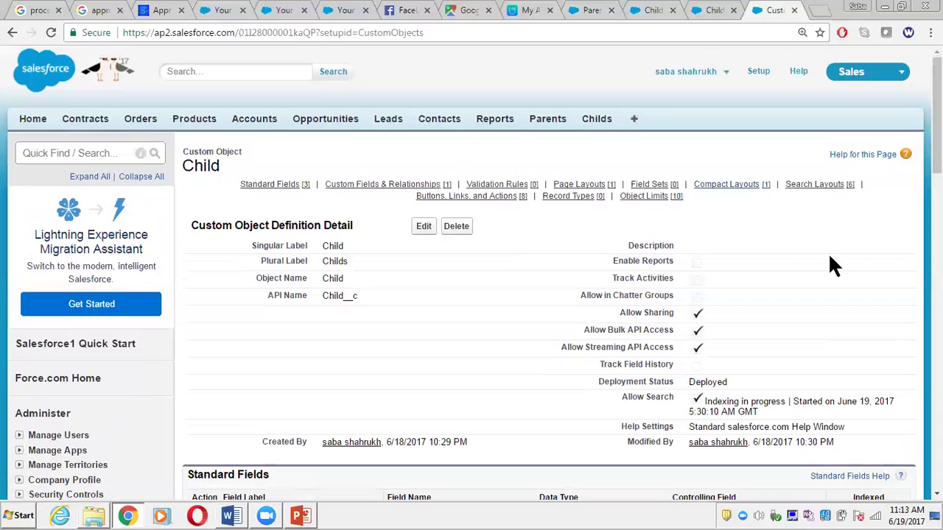
Check the Parent field's data type in the Child object's field list, and switch to the PowerPoint slide on converting relationships
left_click(592, 128)
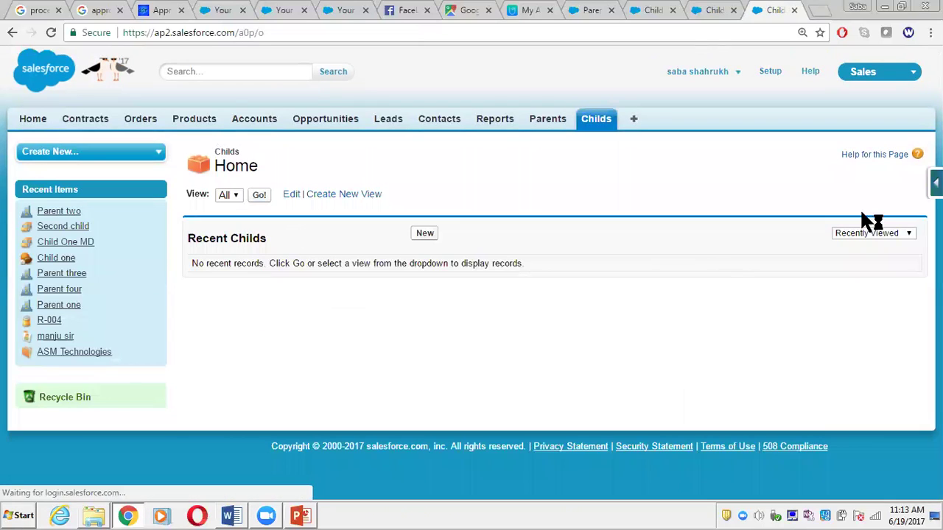
left_click(935, 183)
left_click(833, 213)
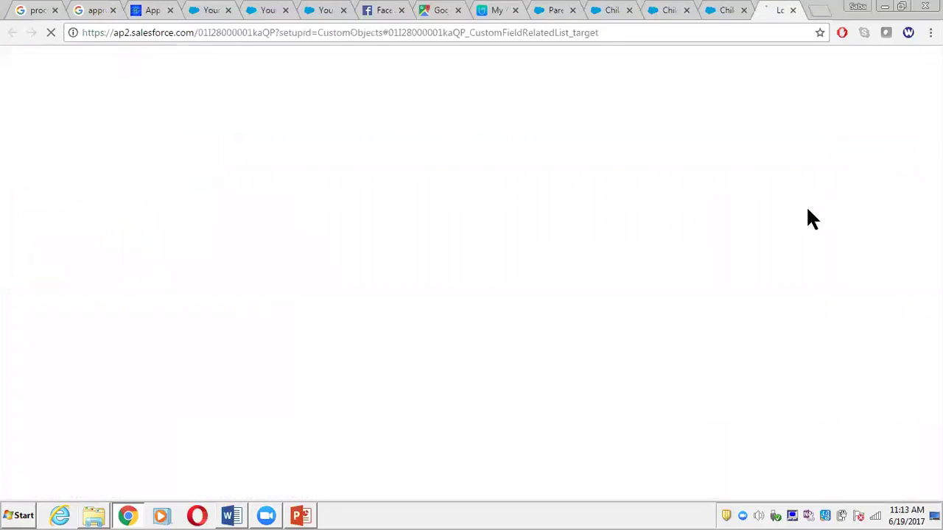
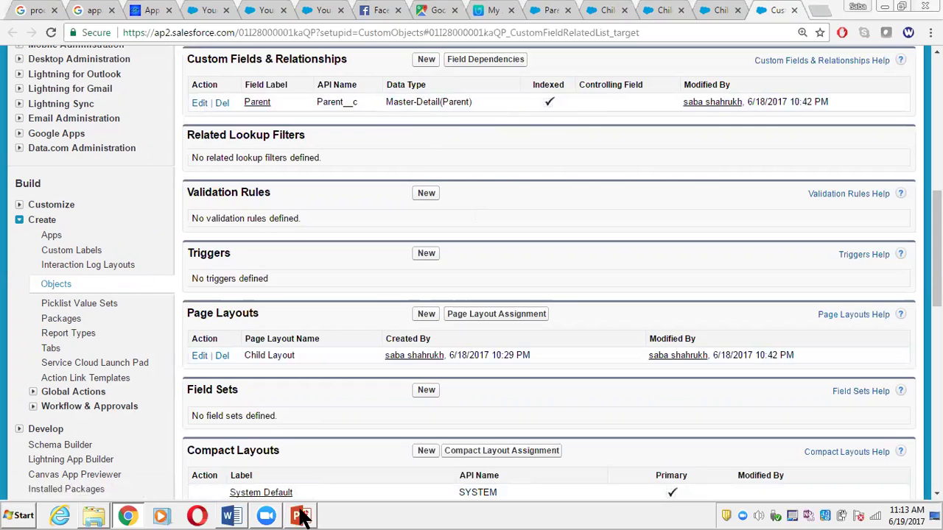
key("alt+Tab")
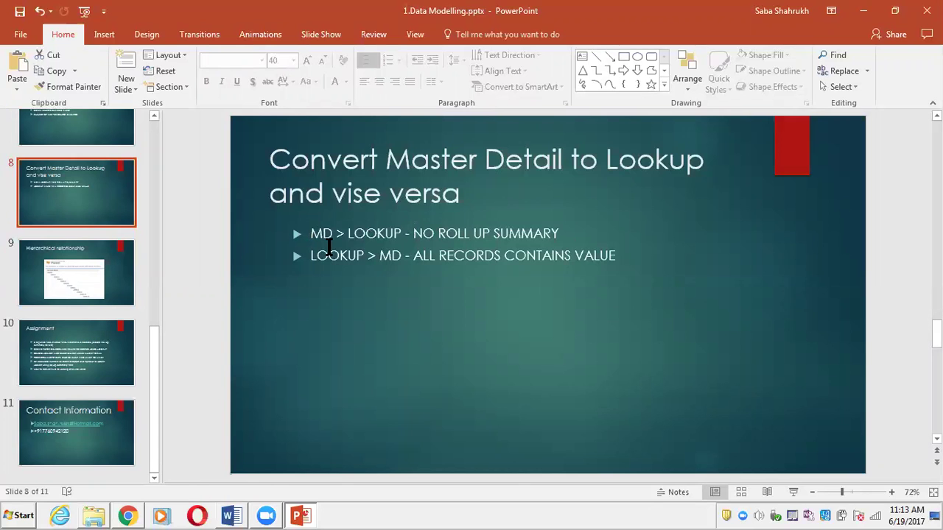
Switch back to Salesforce in Chrome and open the custom field list of the Parent object
left_click(128, 515)
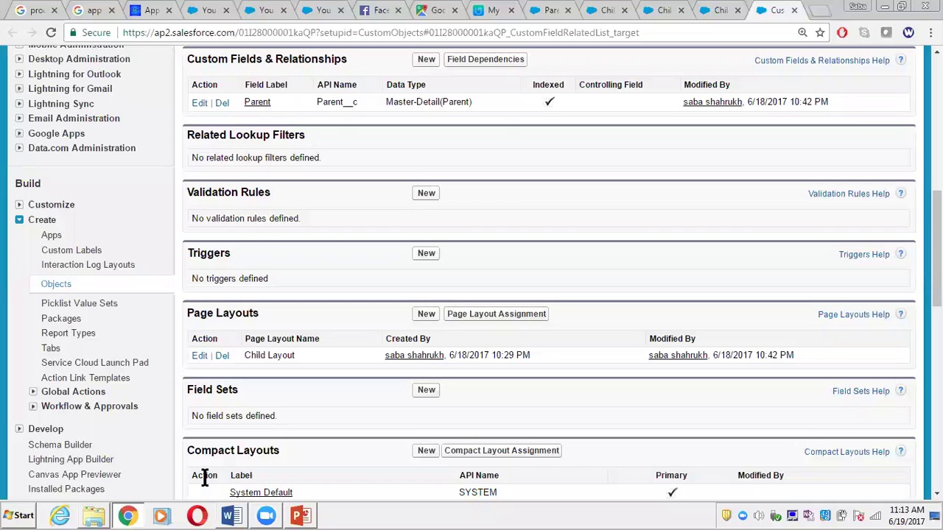
scroll(561, 162, "up", 10)
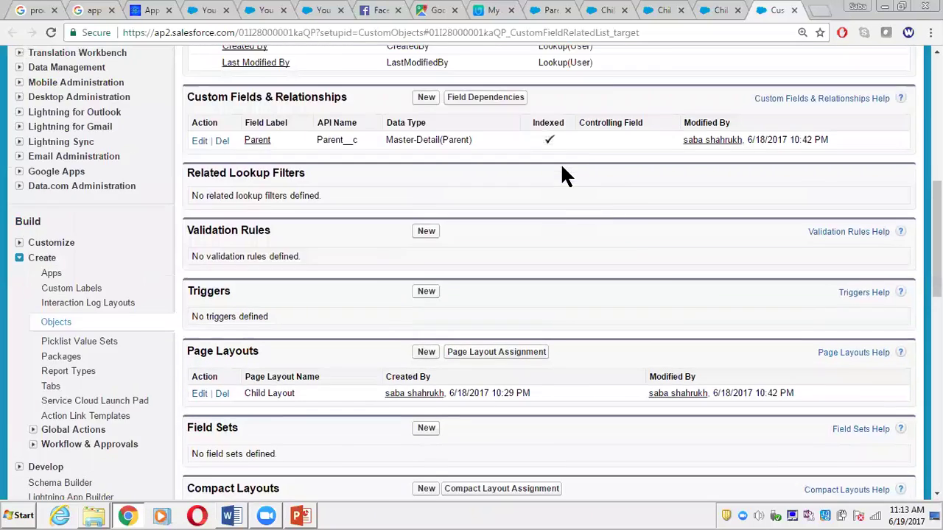
left_click(545, 120)
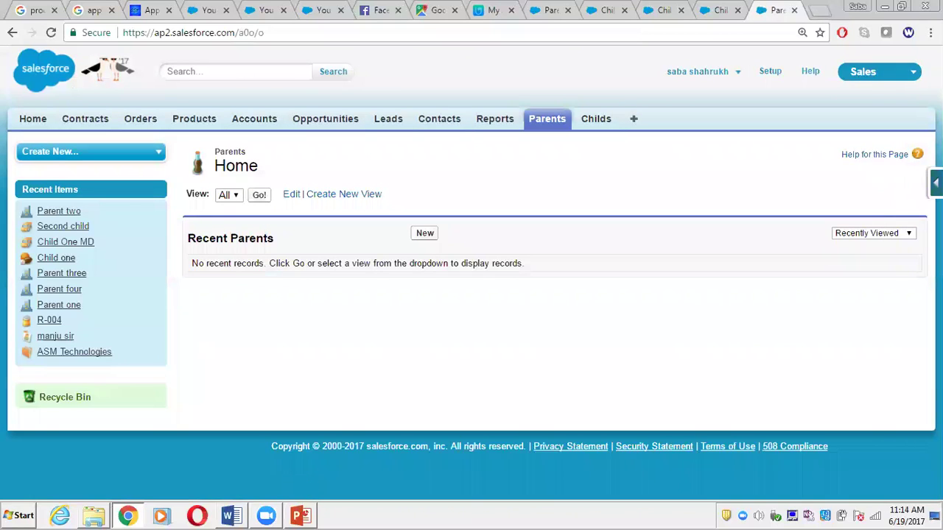
left_click(935, 182)
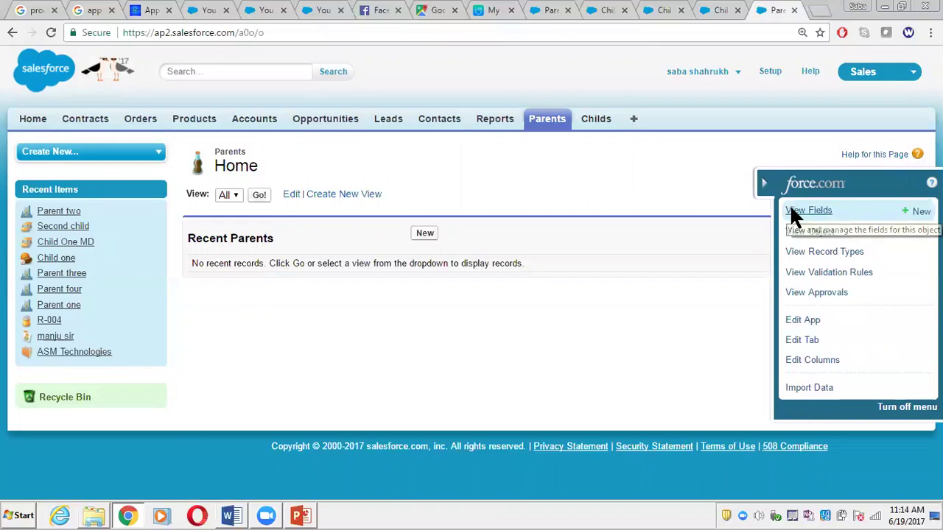
left_click(794, 212)
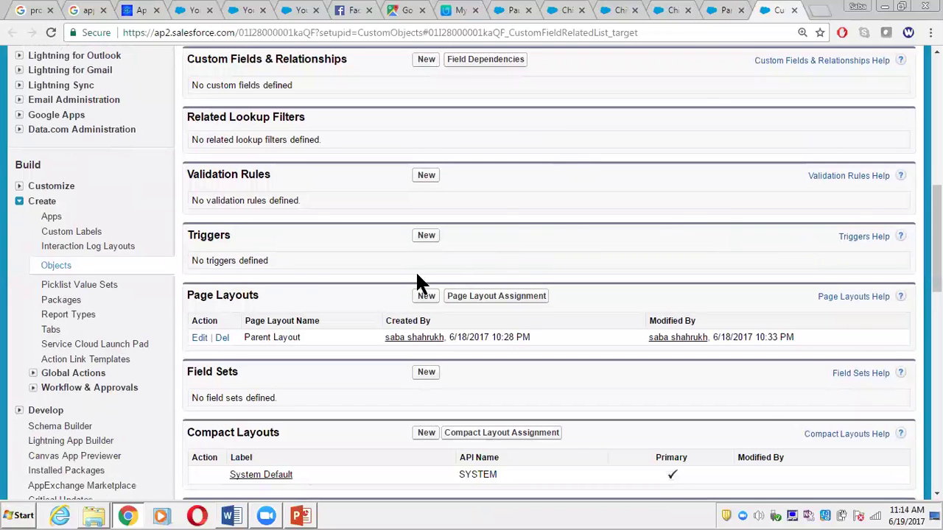
Start a new custom field on the Parent object with the Roll-Up Summary data type
left_click(426, 60)
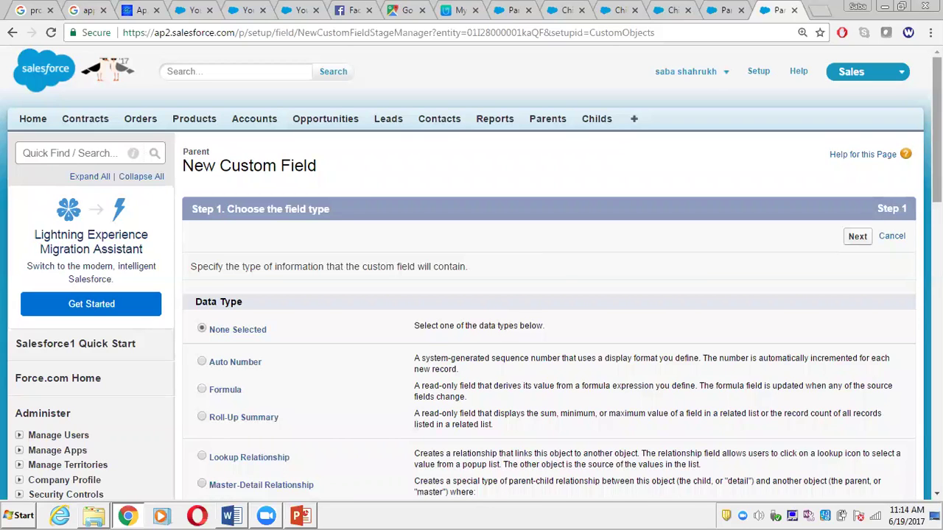
scroll(587, 230, "down", 3)
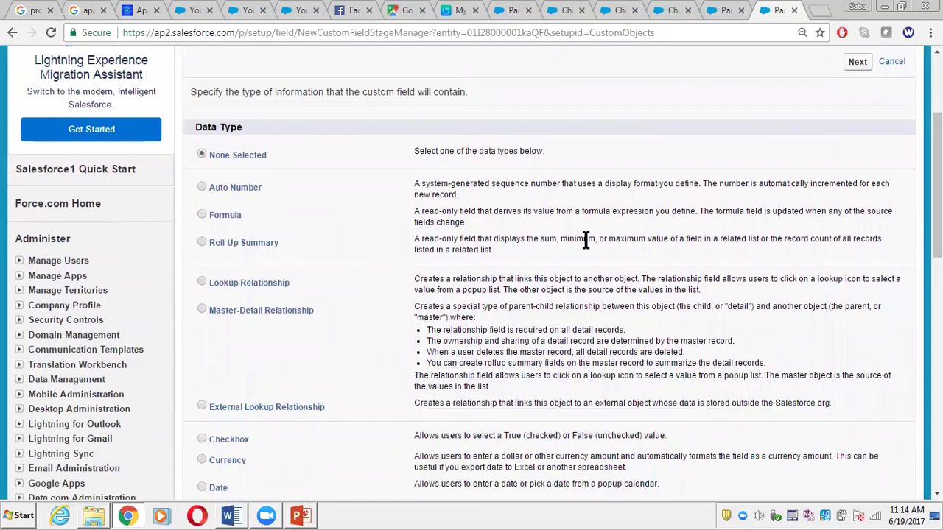
scroll(585, 240, "down", 2)
scroll(585, 241, "up", 5)
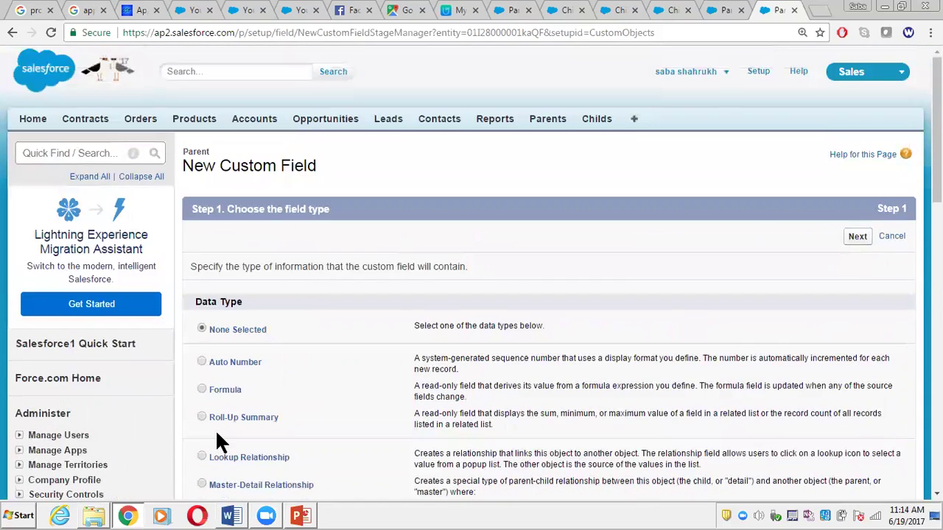
left_click(863, 238)
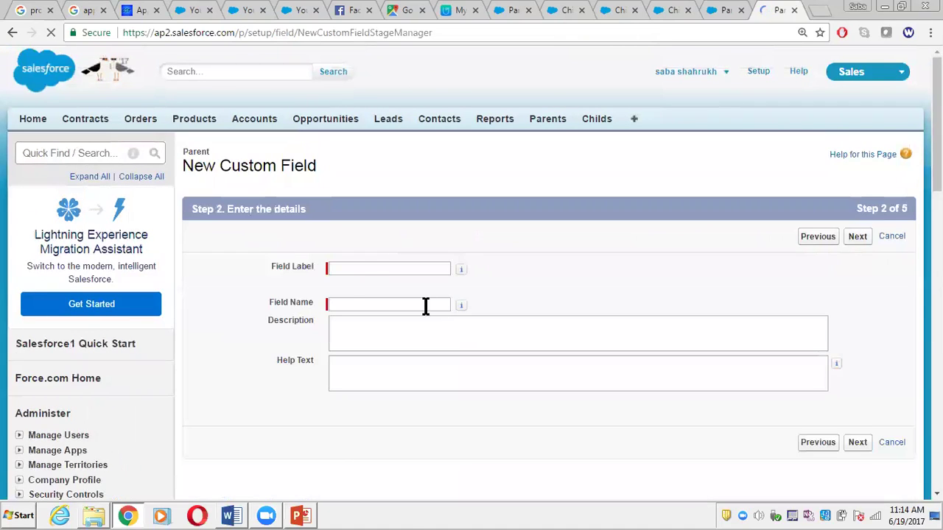
Label the new field "Roll up Summary" with the field name Roll_up_Summary and continue to the summary calculation
left_click(361, 269)
left_click(358, 269)
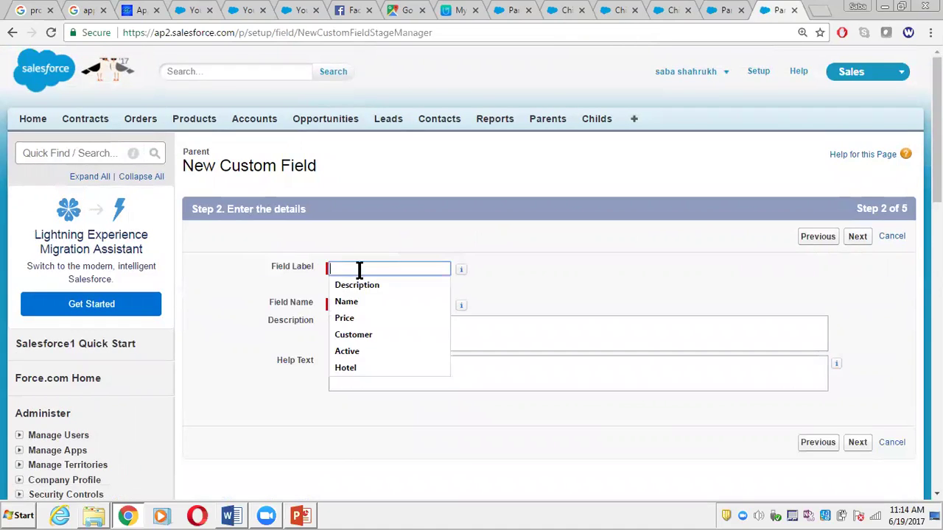
type("Roll up Summa")
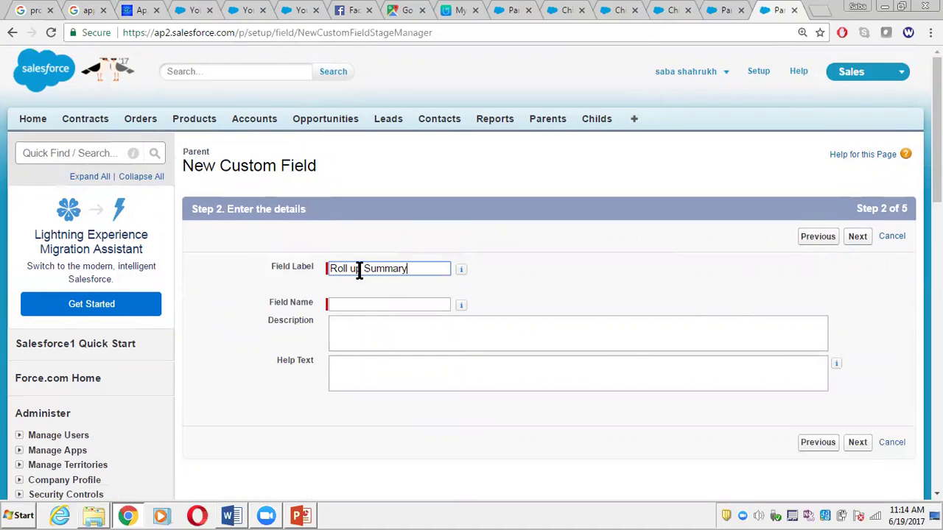
type("ry")
left_click(358, 305)
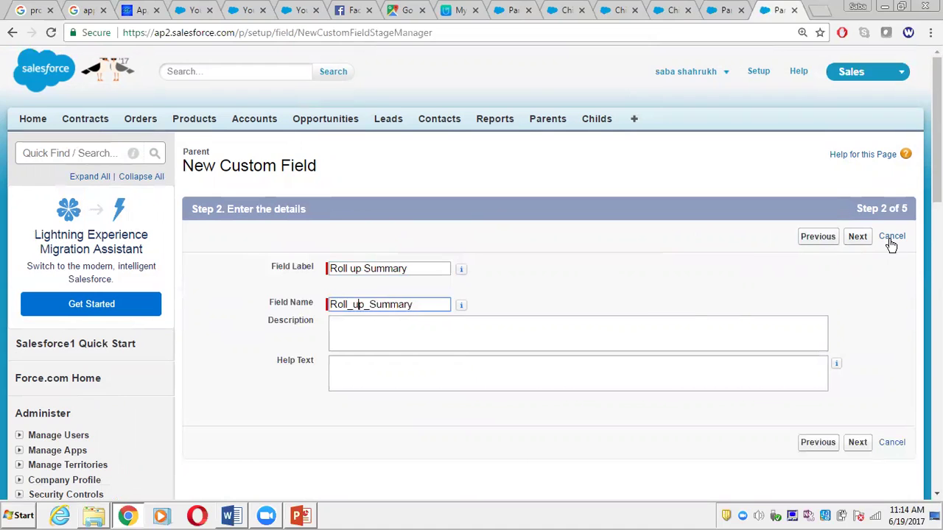
left_click(859, 237)
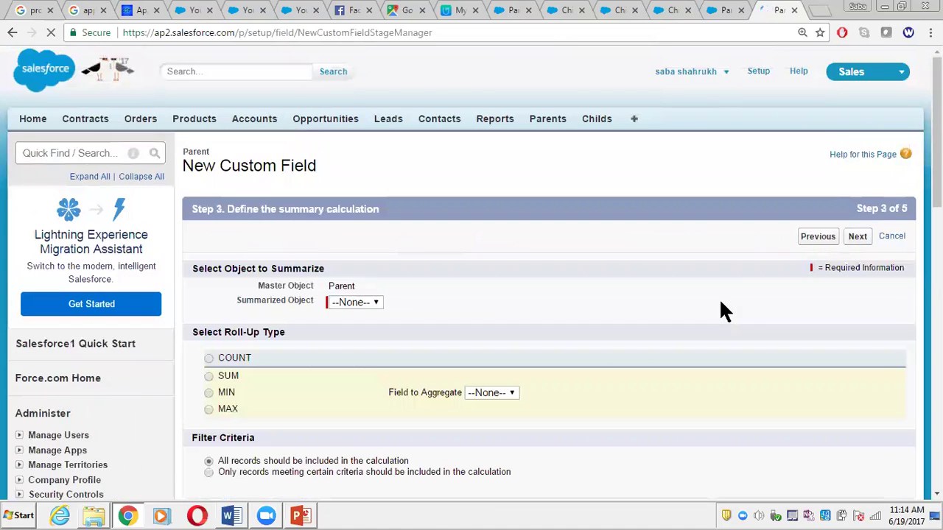
Define the summary calculation as a COUNT of all Childs records
left_click(208, 359)
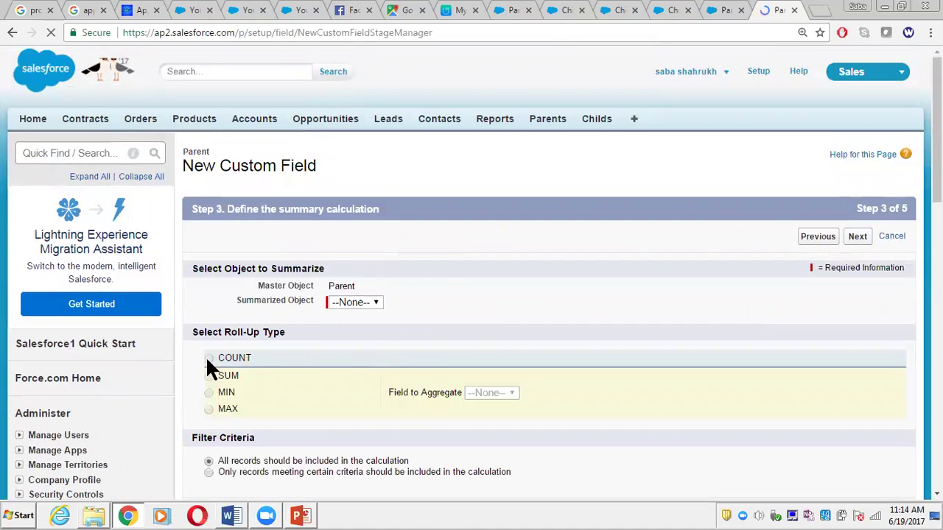
left_click(361, 303)
left_click(357, 328)
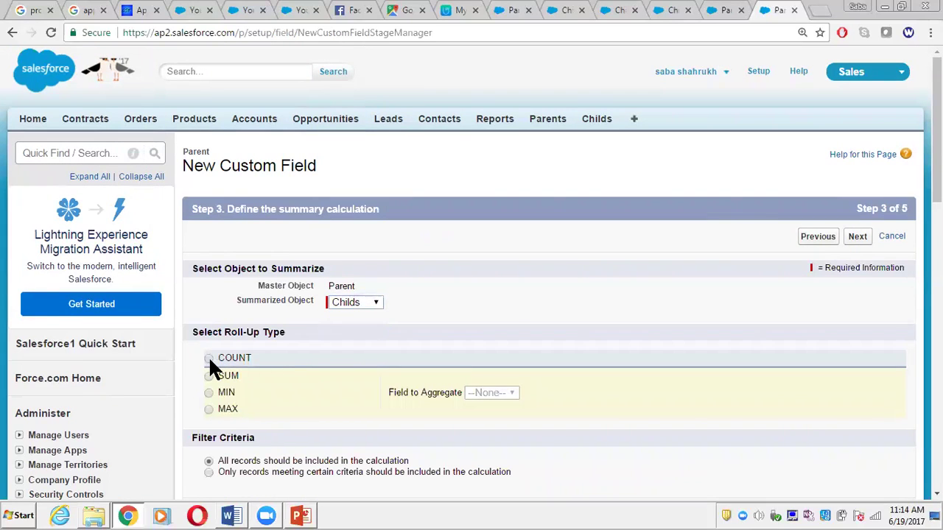
left_click(857, 237)
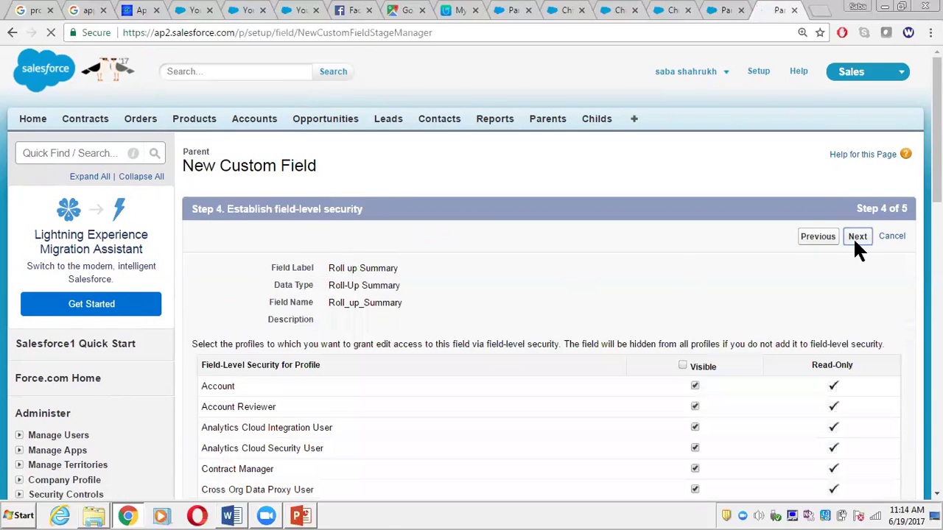
Accept the default field-level security and Parent Layout placement, and save the roll-up summary field
left_click(854, 237)
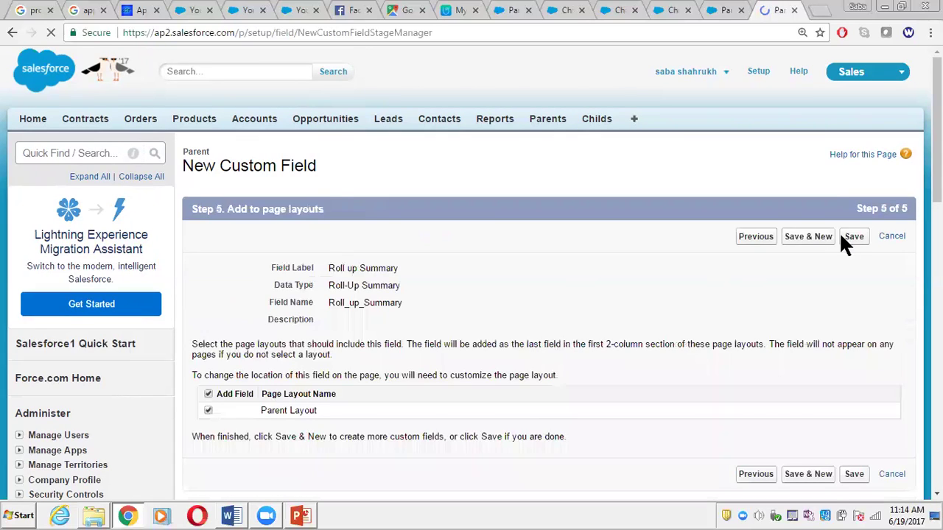
left_click(848, 237)
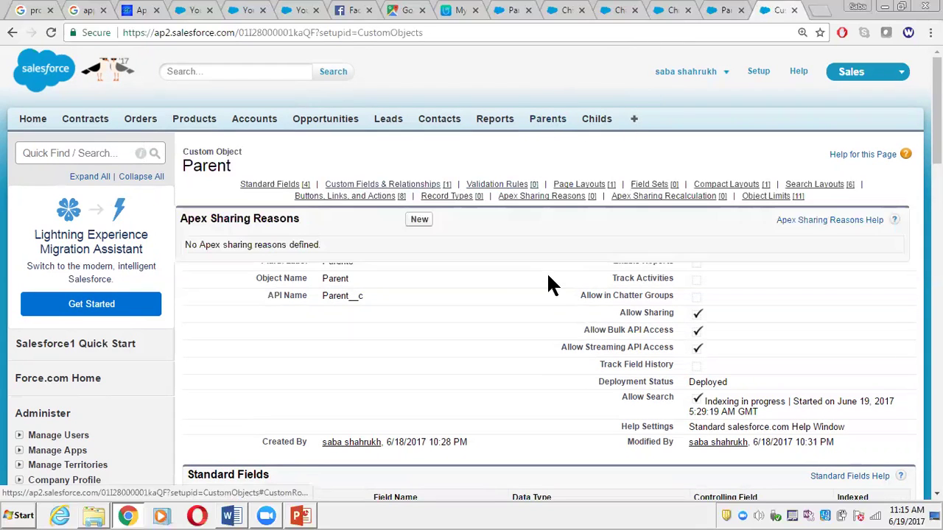
scroll(471, 272, "down", 2)
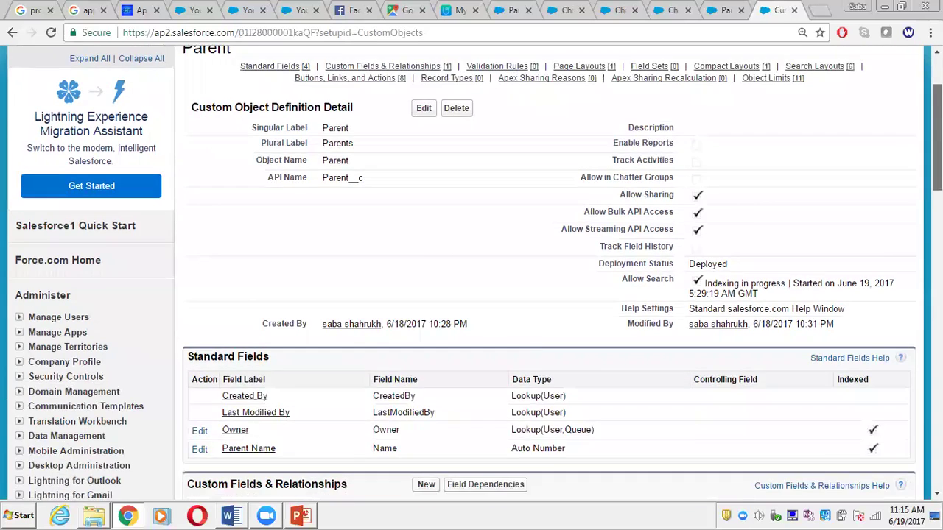
Open the custom fields and relationships of the Child object
scroll(471, 273, "up", 2)
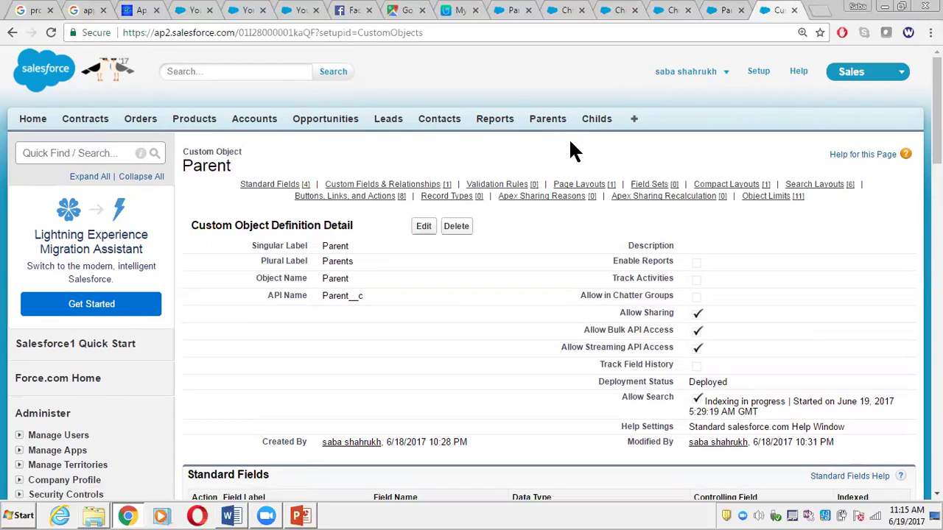
left_click(597, 125)
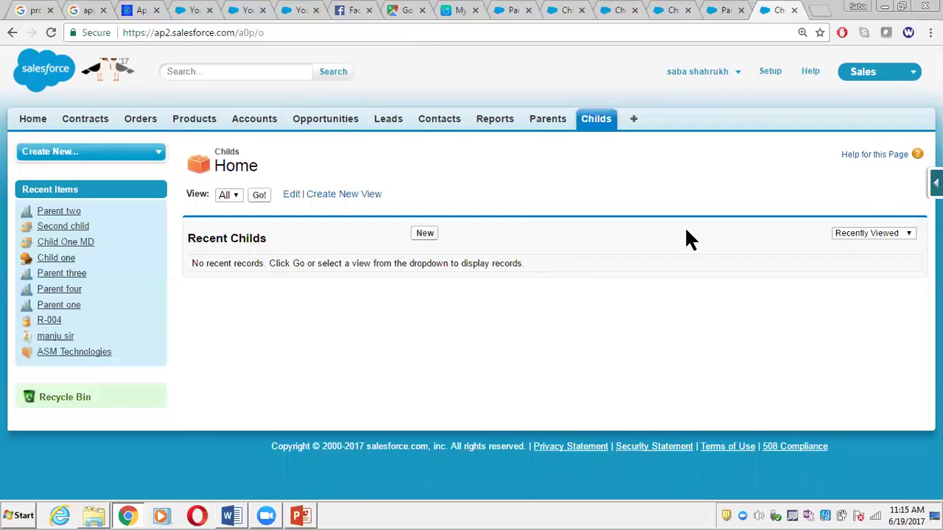
left_click(935, 183)
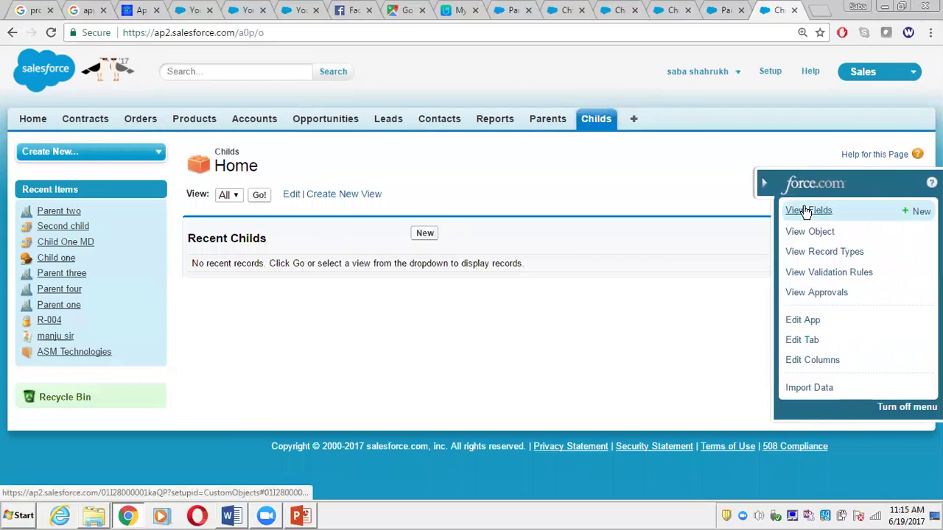
left_click(802, 211)
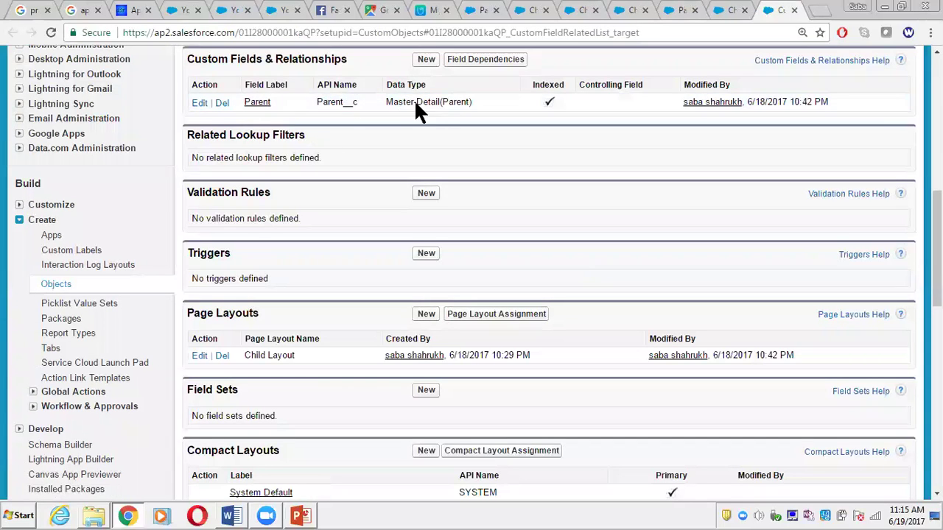
Check the edit page of Child's Parent master-detail field for a way to change its type, and leave without saving
left_click(200, 104)
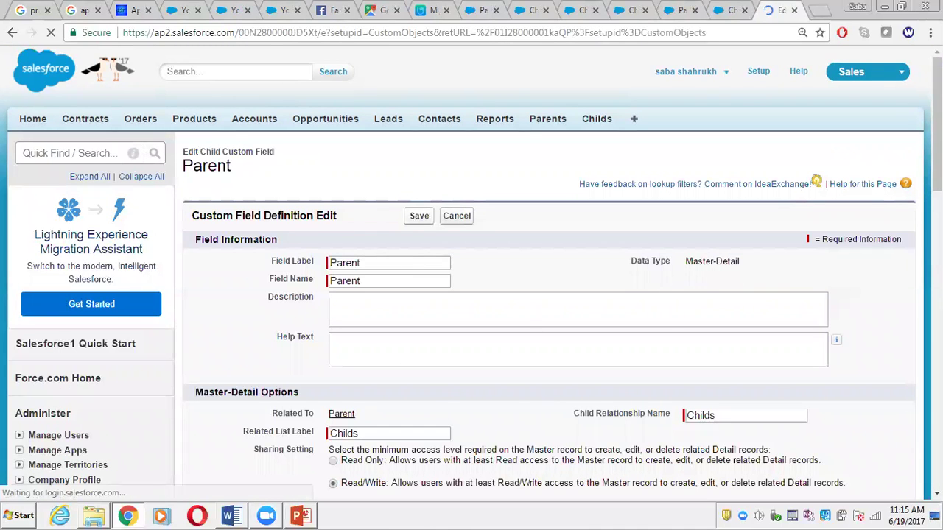
scroll(525, 301, "down", 2)
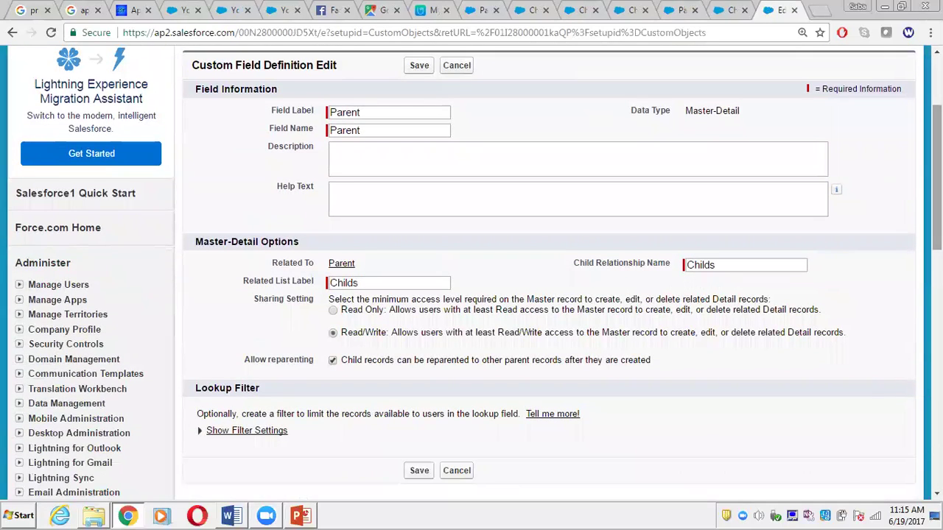
scroll(516, 294, "down", 1)
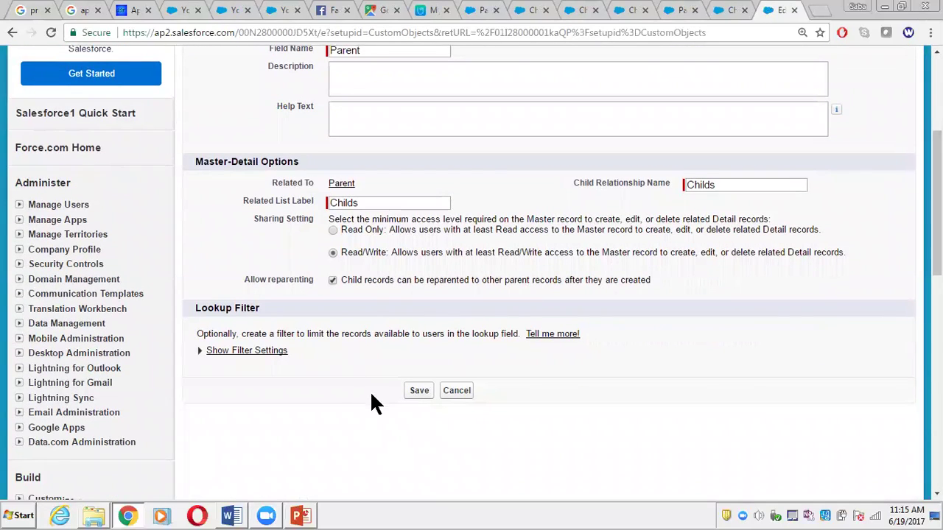
scroll(469, 128, "up", 3)
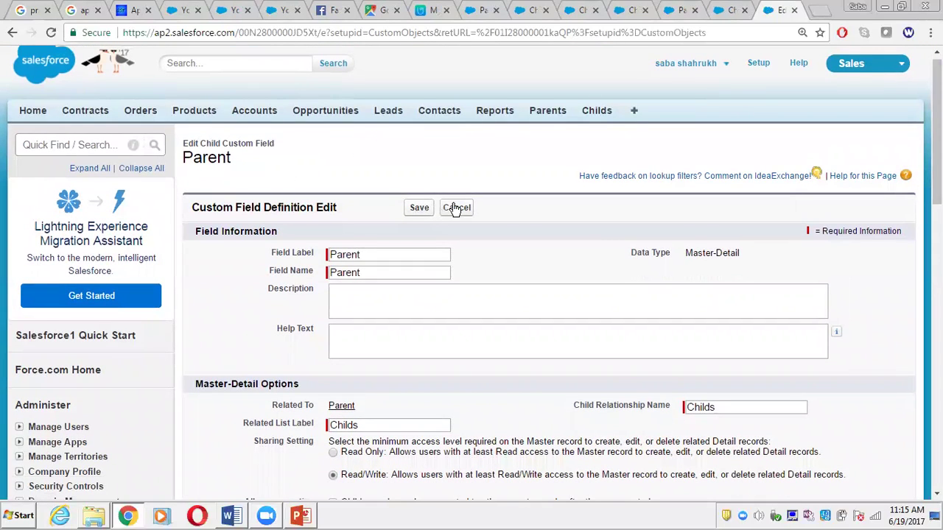
left_click(455, 208)
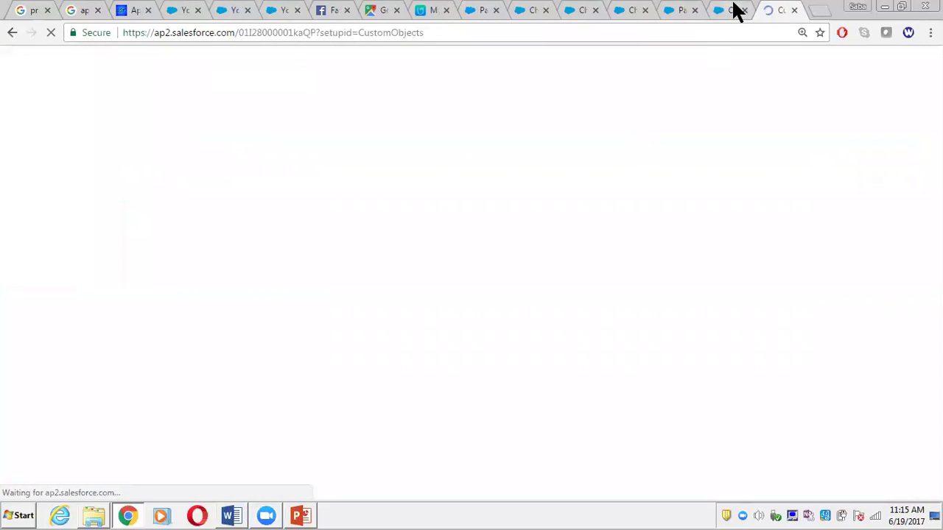
Delete the Roll up Summary custom field from the Parent object and confirm the deletion
left_click(737, 10)
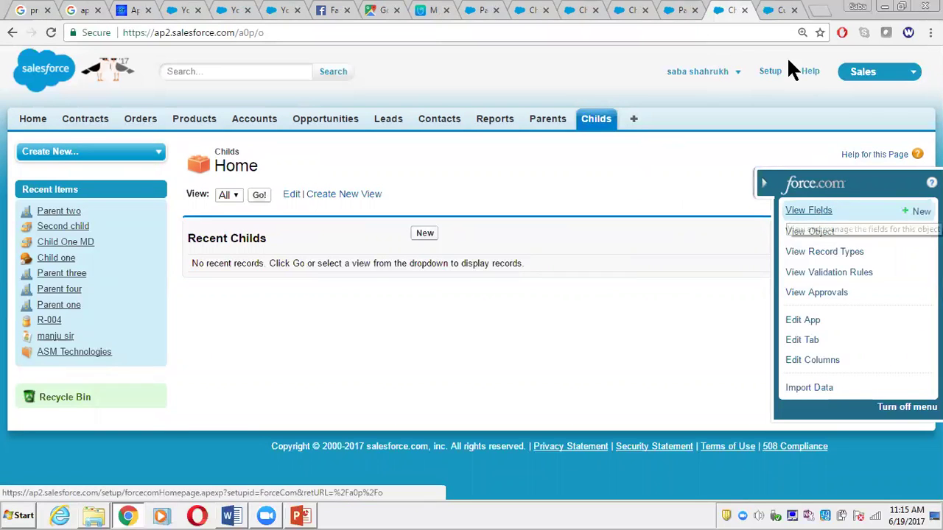
left_click(674, 11)
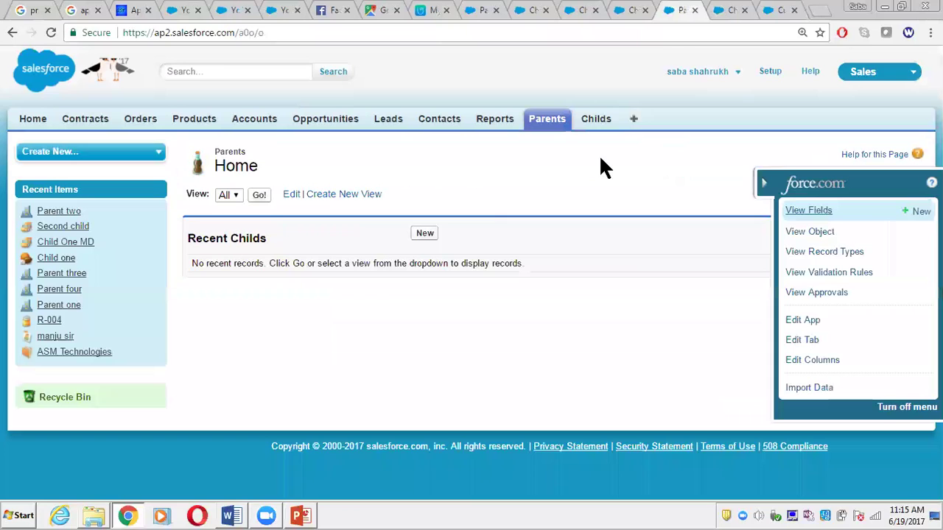
left_click(789, 215)
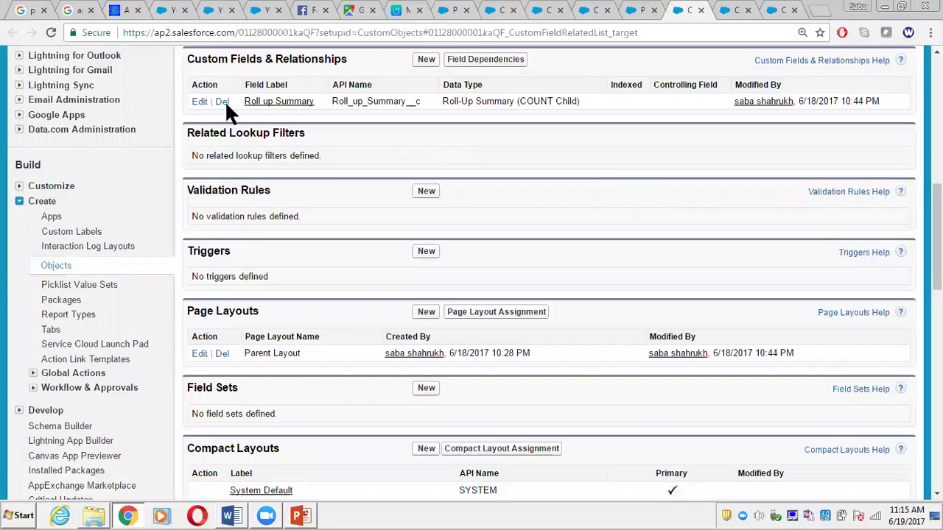
left_click(222, 102)
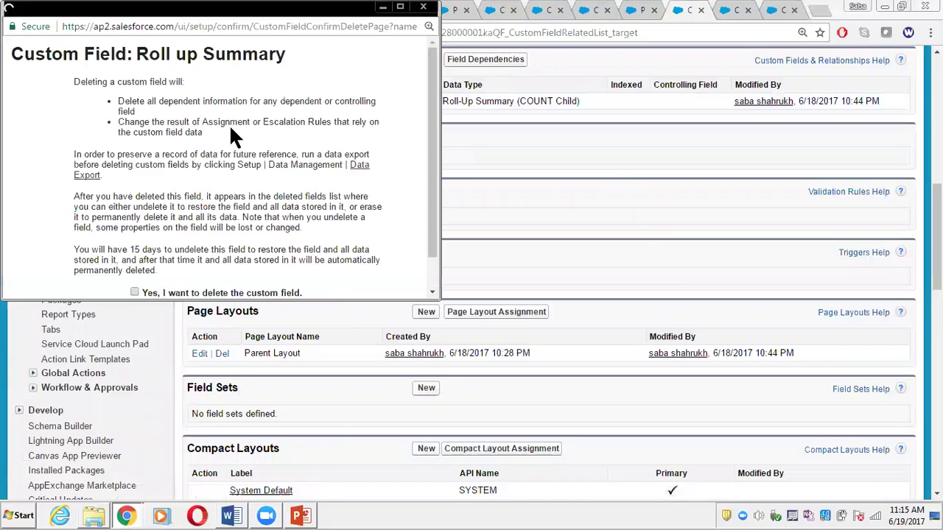
left_click_drag(432, 142, 433, 210)
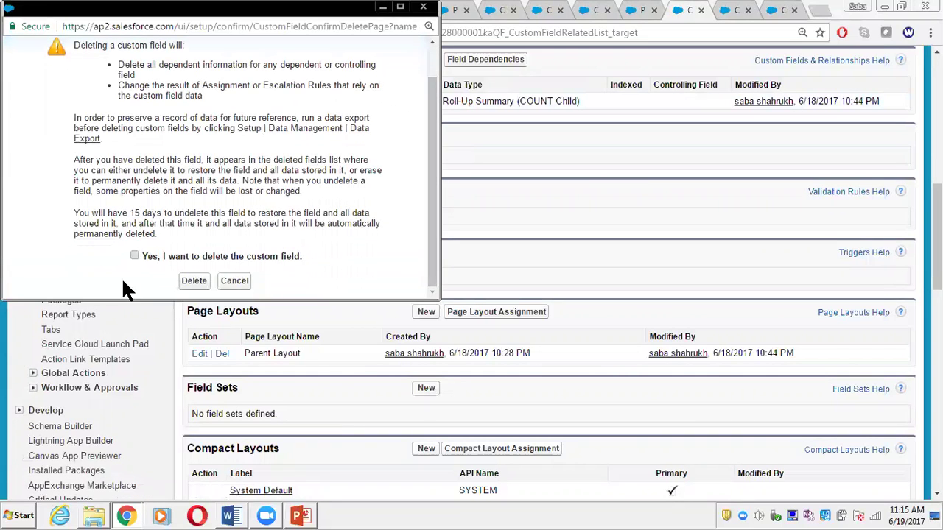
left_click(136, 256)
left_click(194, 281)
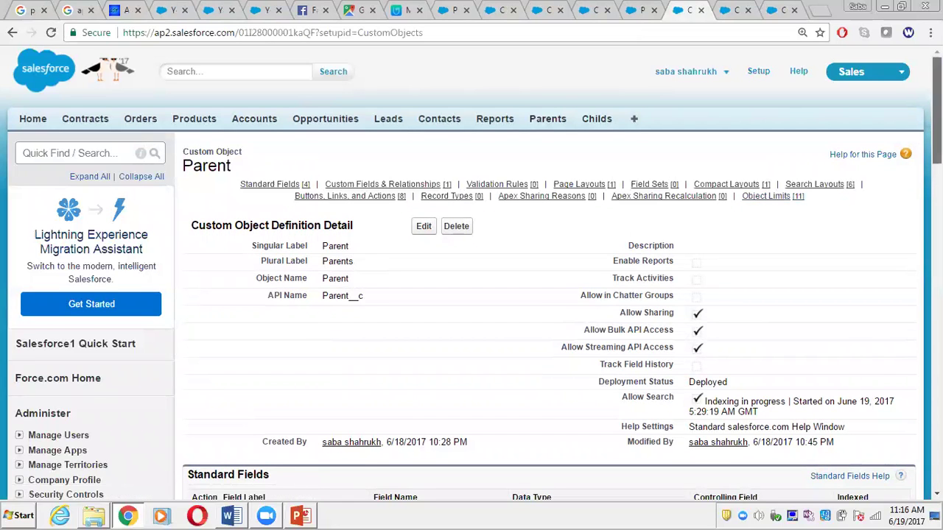
Permanently erase the Roll up Summary field from the Parent object's deleted fields
left_click_drag(936, 110, 937, 137)
scroll(471, 294, "down", 3)
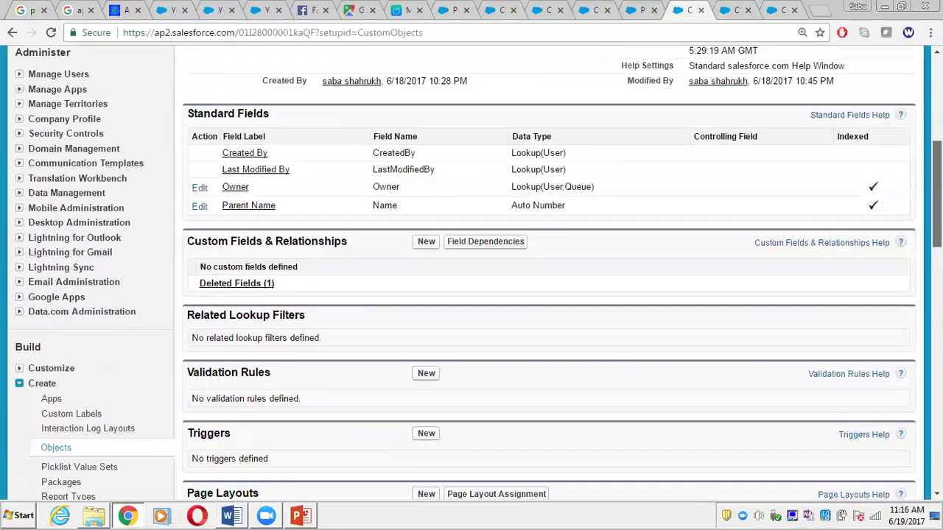
left_click(262, 285)
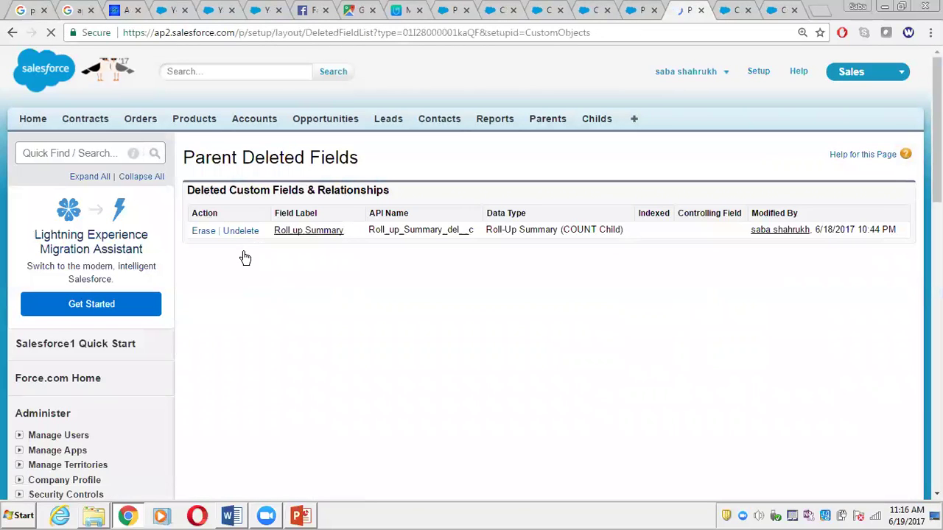
left_click(203, 231)
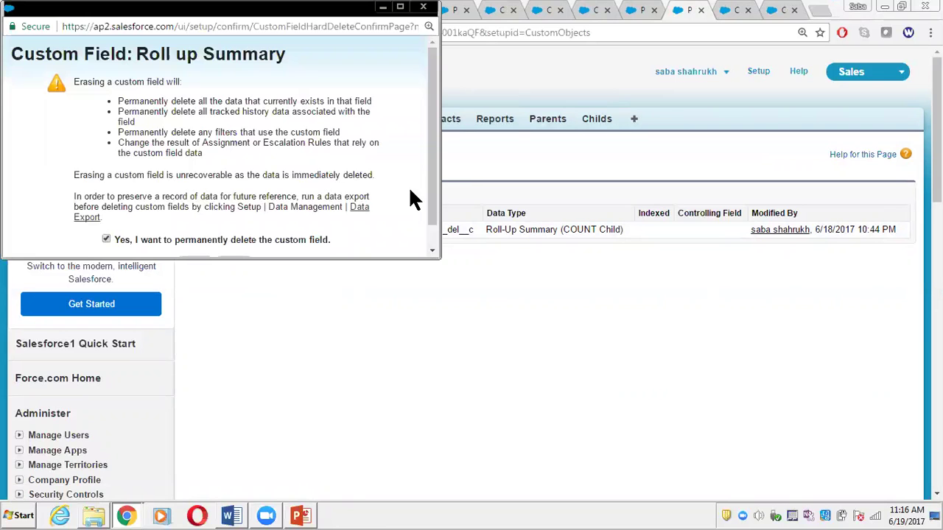
scroll(436, 215, "down", 1)
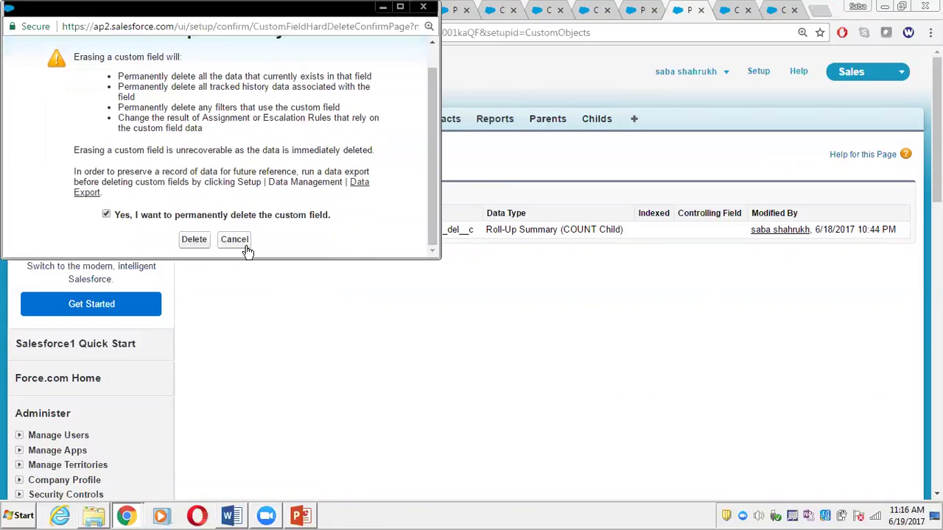
left_click(190, 241)
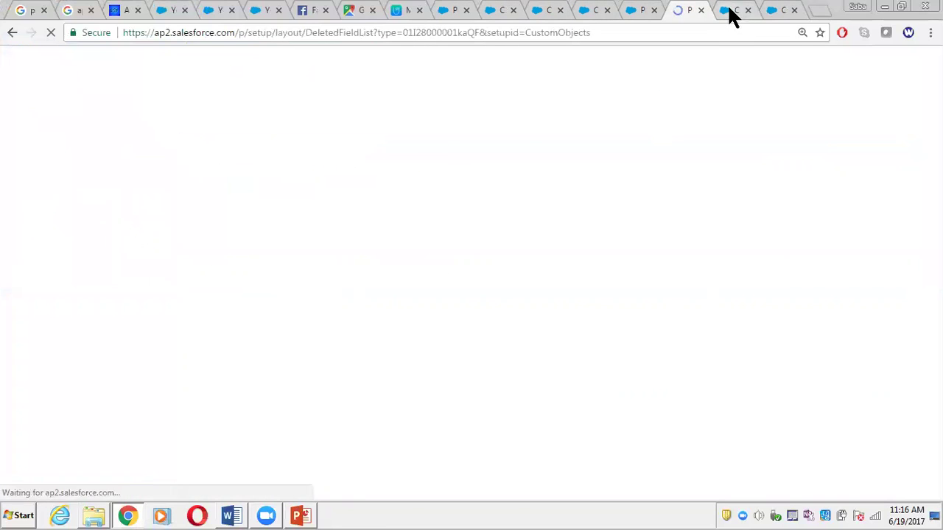
Edit the Parent master-detail field on the Child object and start changing its field type
left_click(731, 12)
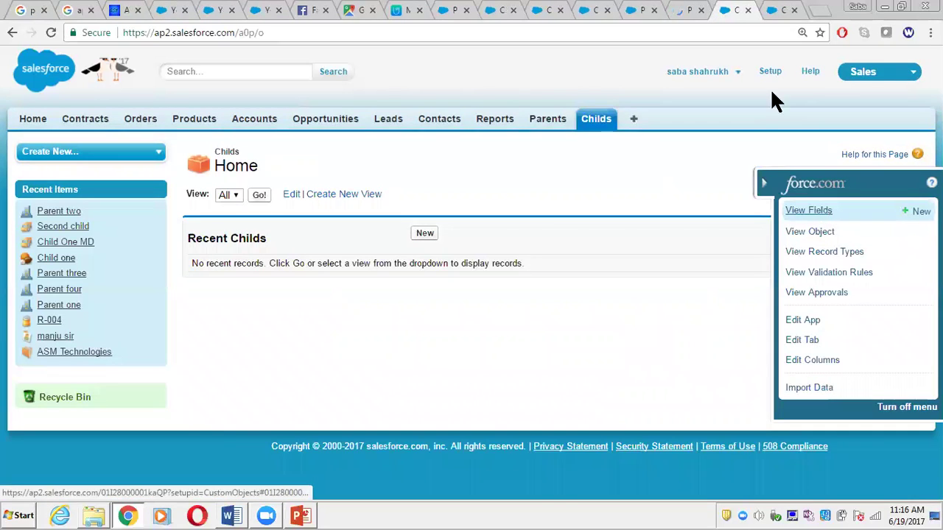
left_click(775, 7)
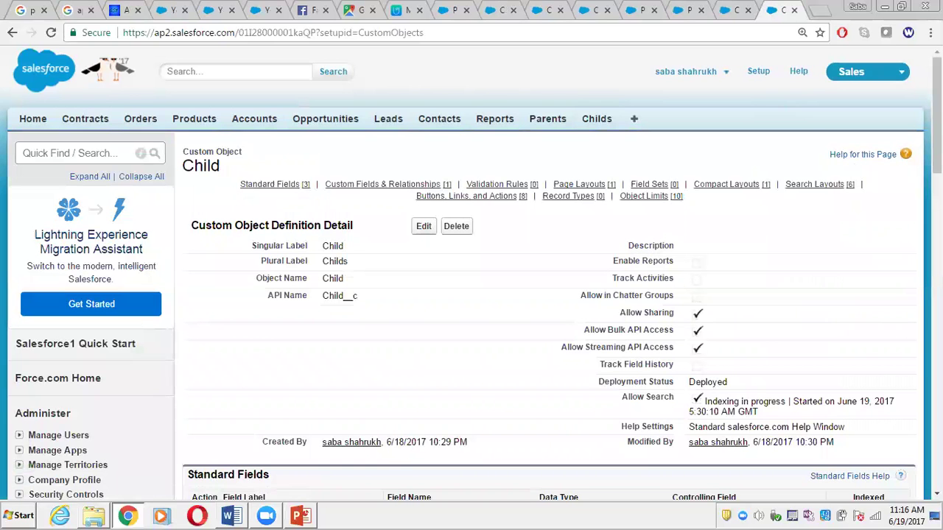
scroll(471, 272, "down", 4)
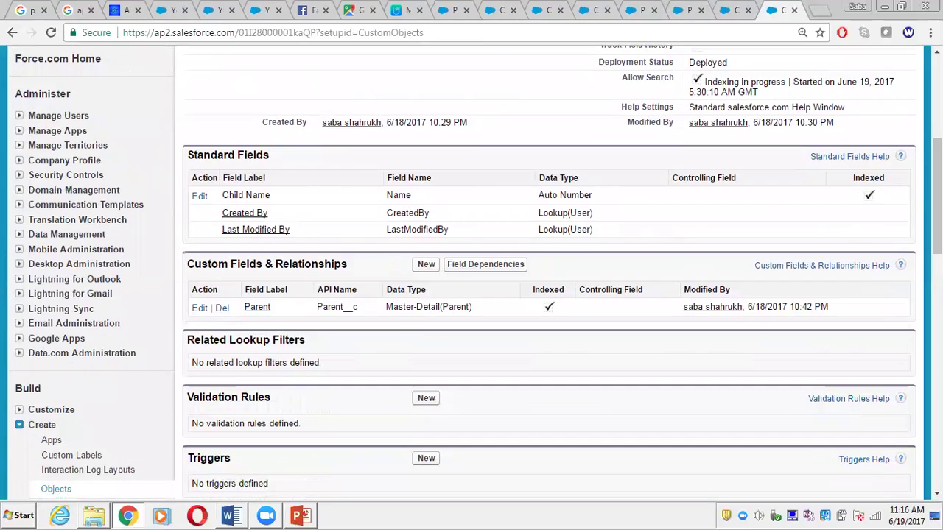
left_click(199, 308)
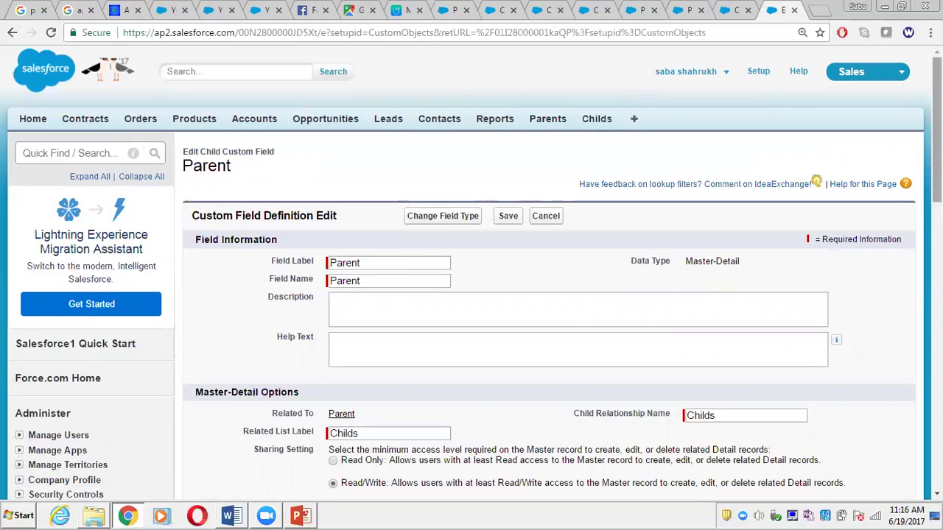
scroll(810, 147, "down", 1)
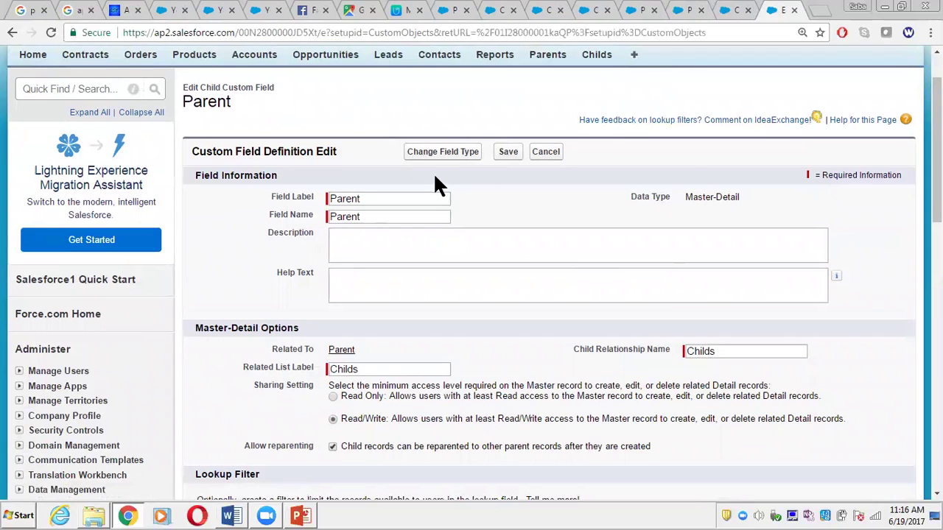
left_click(438, 152)
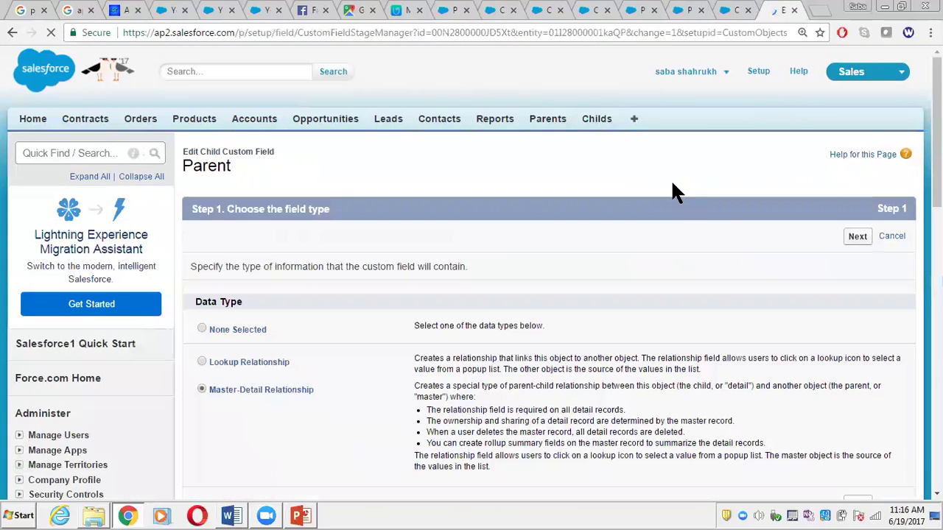
Convert Child's Parent field to a Lookup Relationship, keep the default label, name and related list settings, and save it
left_click(201, 361)
left_click(856, 237)
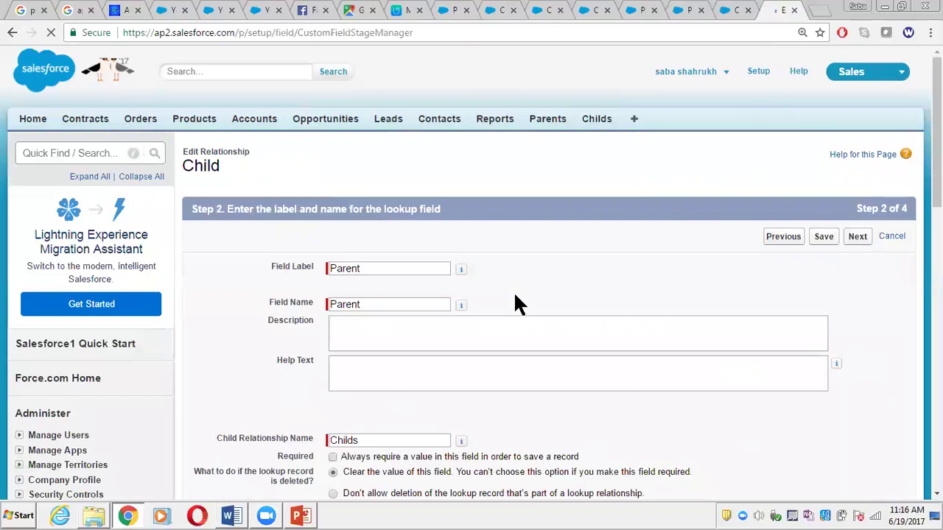
left_click(851, 237)
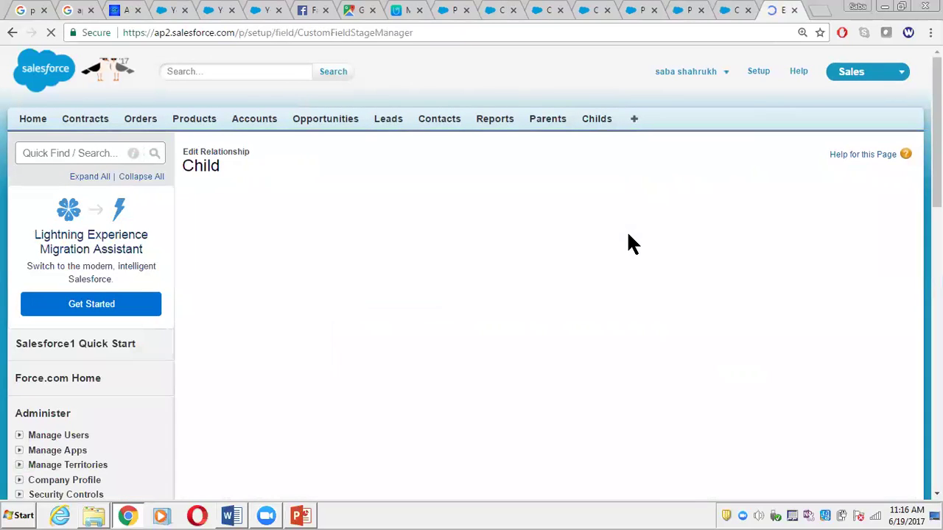
left_click(856, 237)
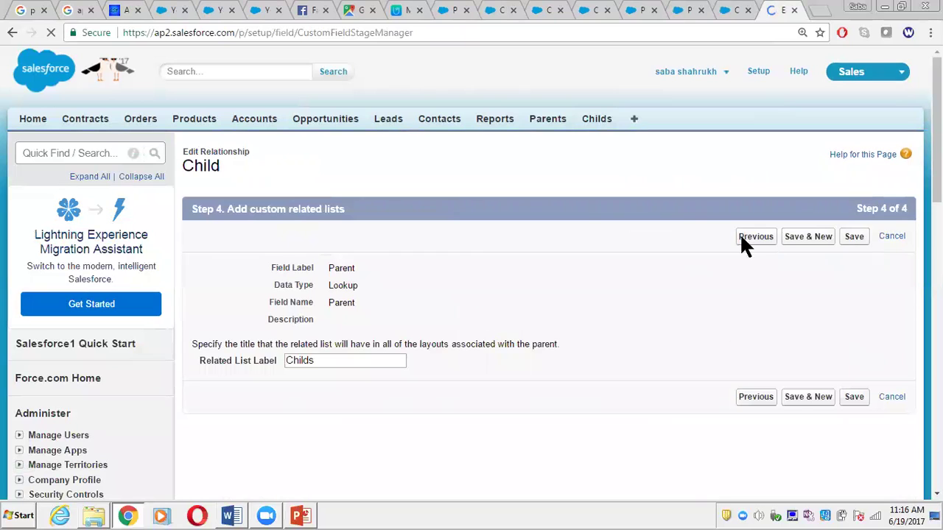
left_click(855, 237)
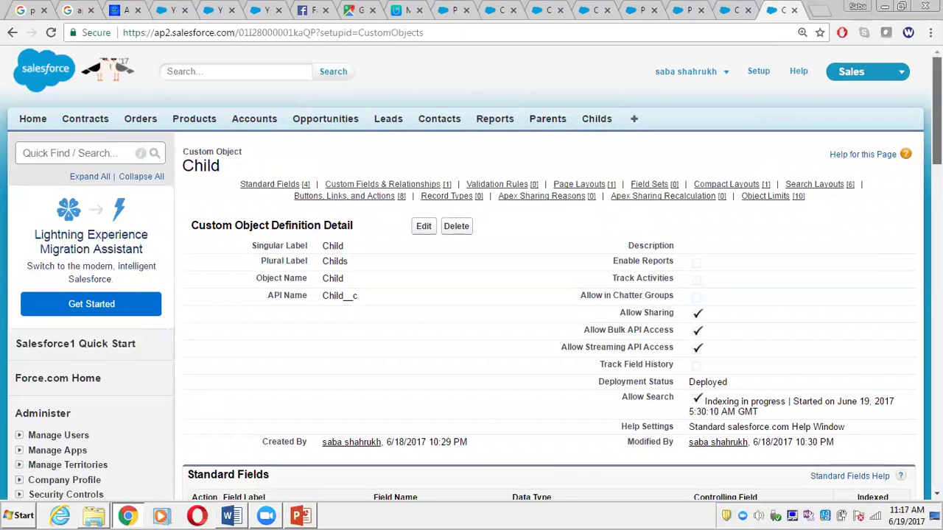
scroll(392, 331, "down", 5)
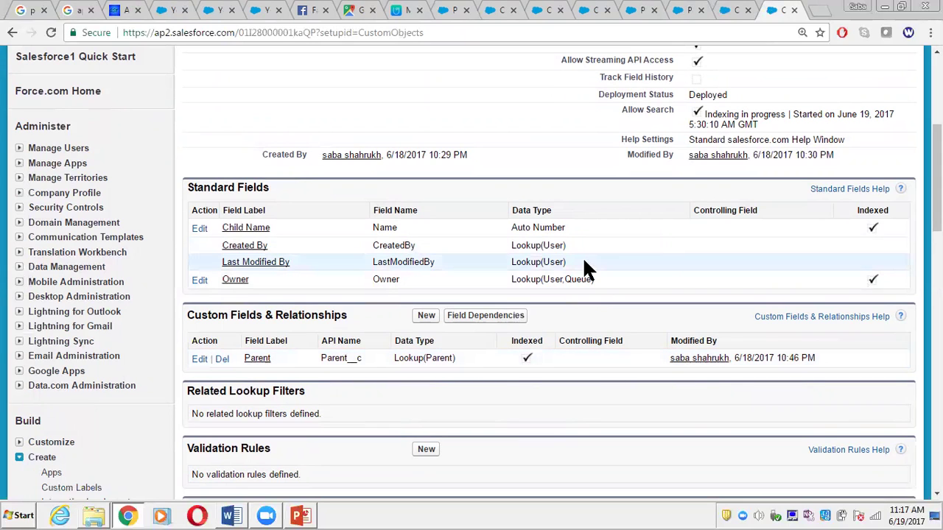
scroll(582, 259, "up", 5)
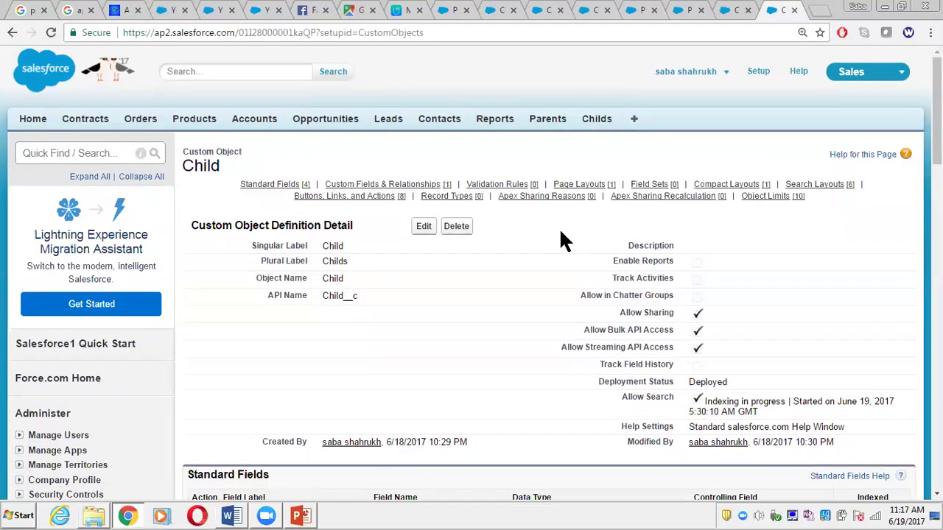
Open a blank new Child record form to check whether its Parent lookup field is required
left_click(597, 122)
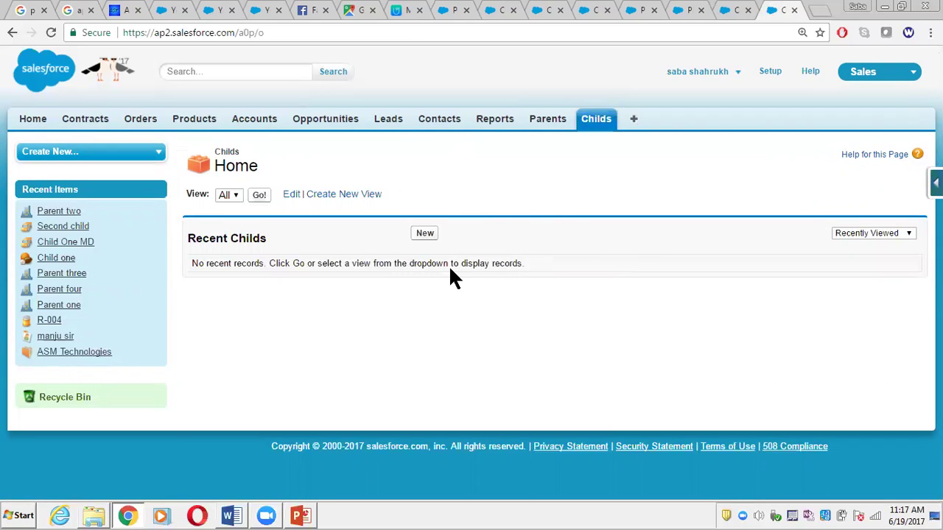
left_click(424, 234)
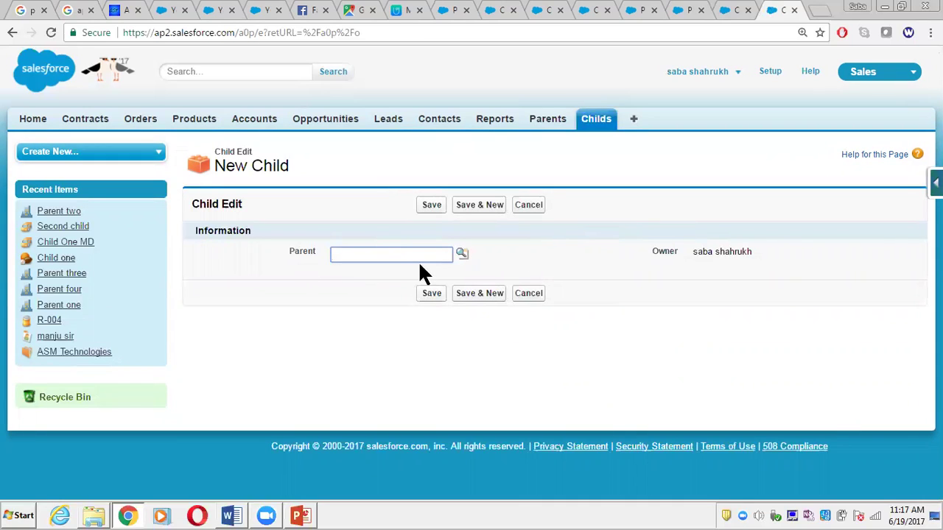
left_click(509, 252)
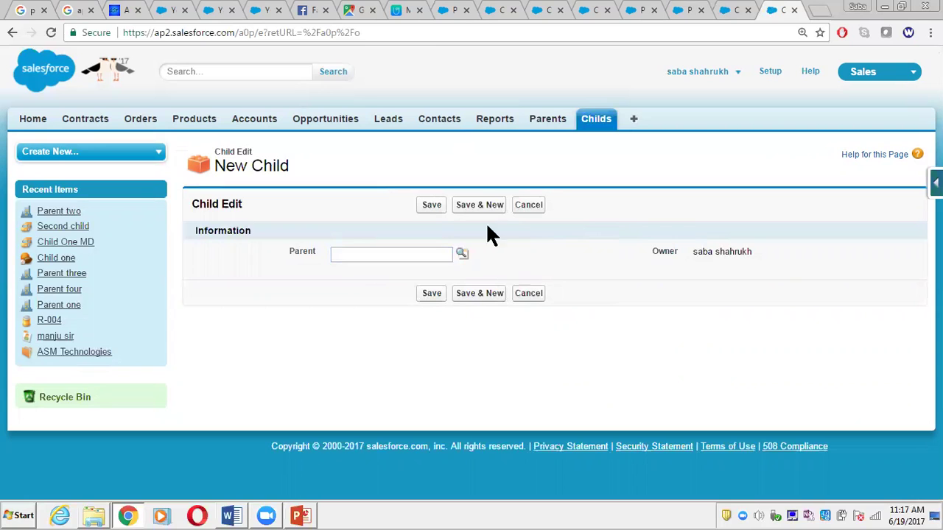
Save the new Child record with its Parent field left blank
left_click(431, 206)
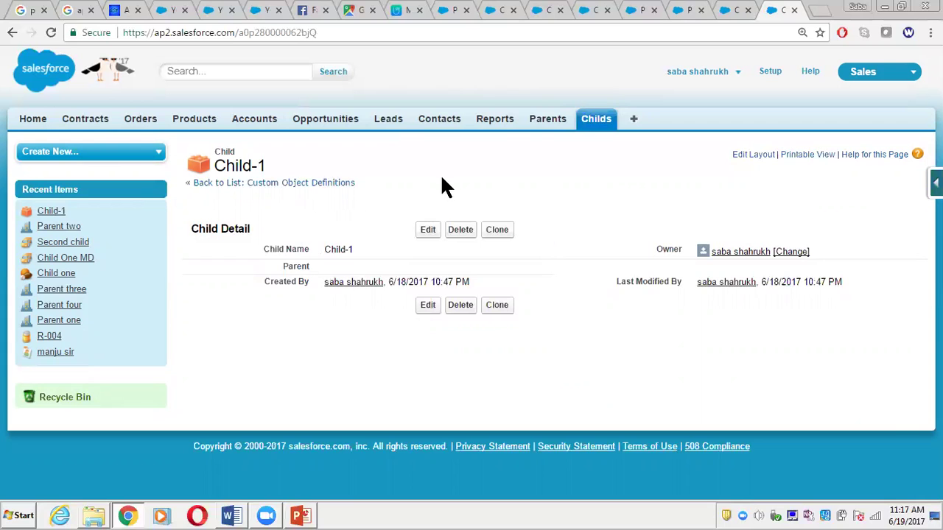
Try to convert Child's Parent field from lookup to a Master-Detail Relationship, keeping the default label, name and sharing setting
left_click(737, 13)
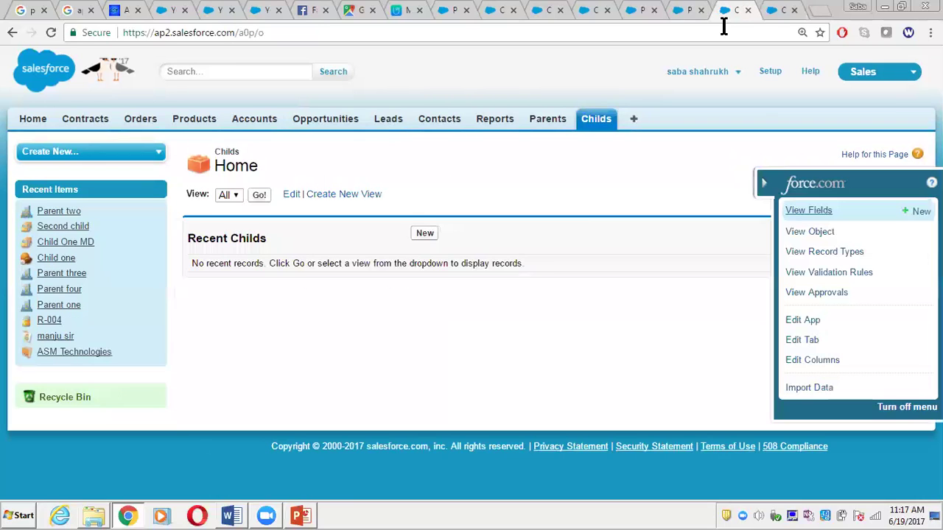
left_click(783, 214)
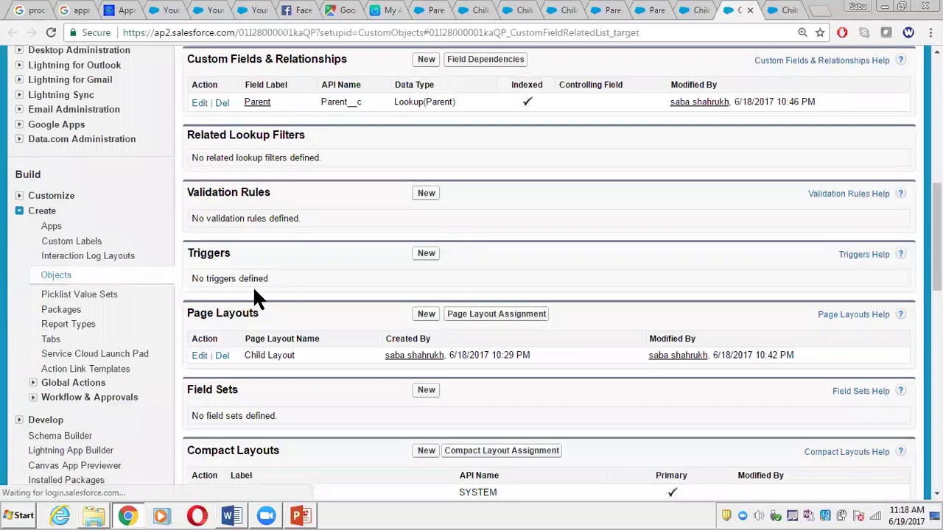
left_click(200, 102)
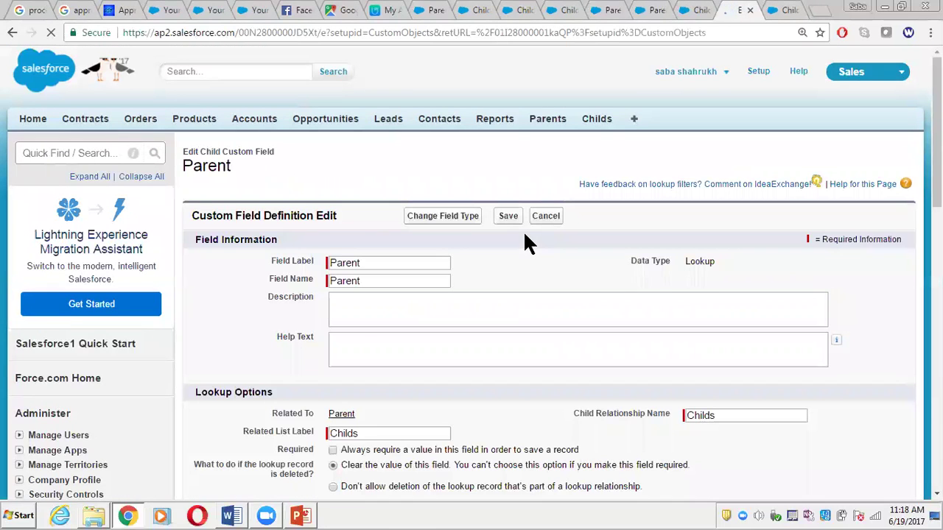
left_click(441, 217)
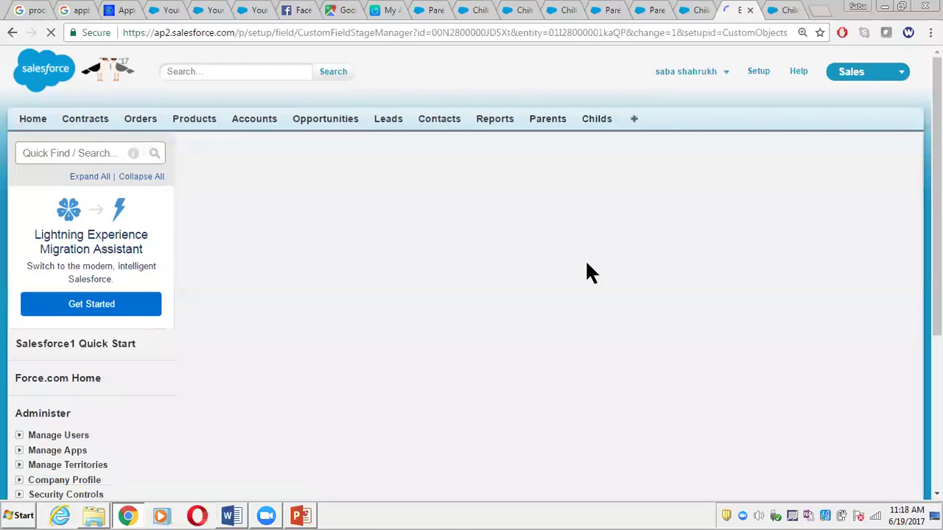
left_click(201, 388)
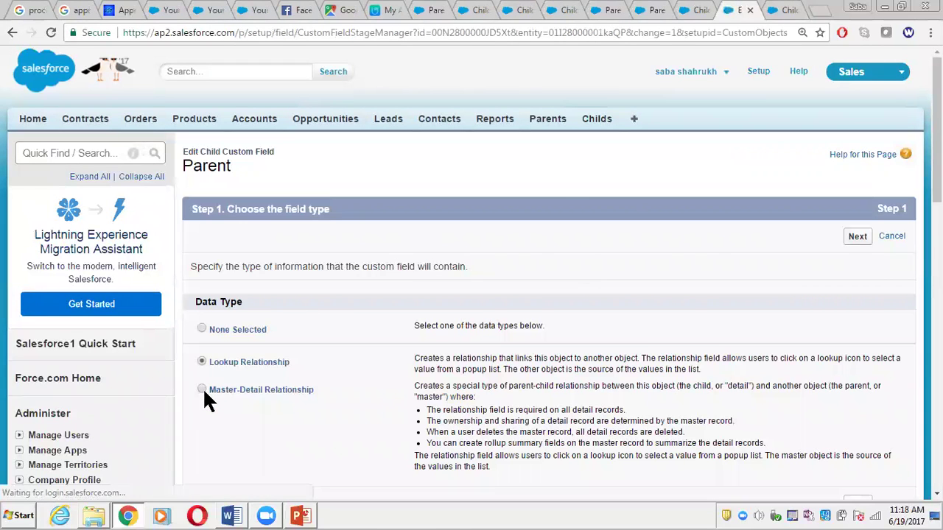
left_click(856, 237)
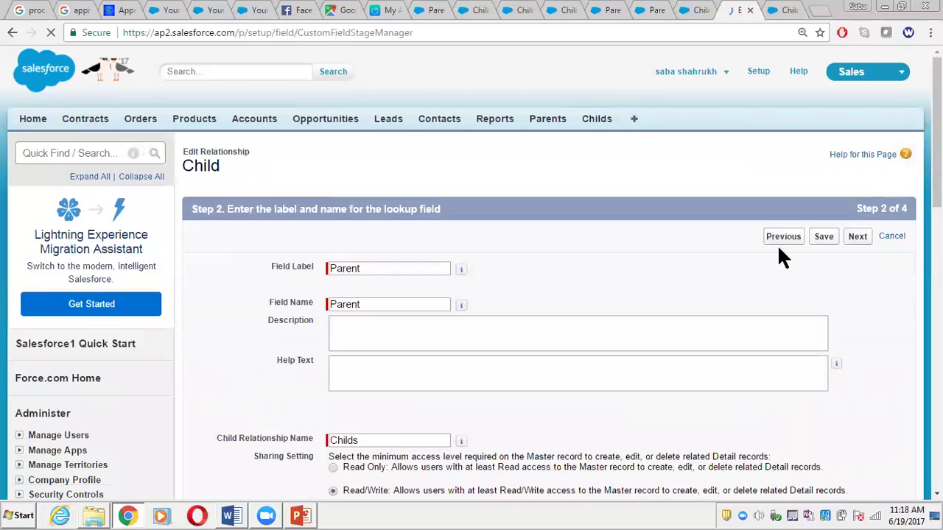
left_click(825, 237)
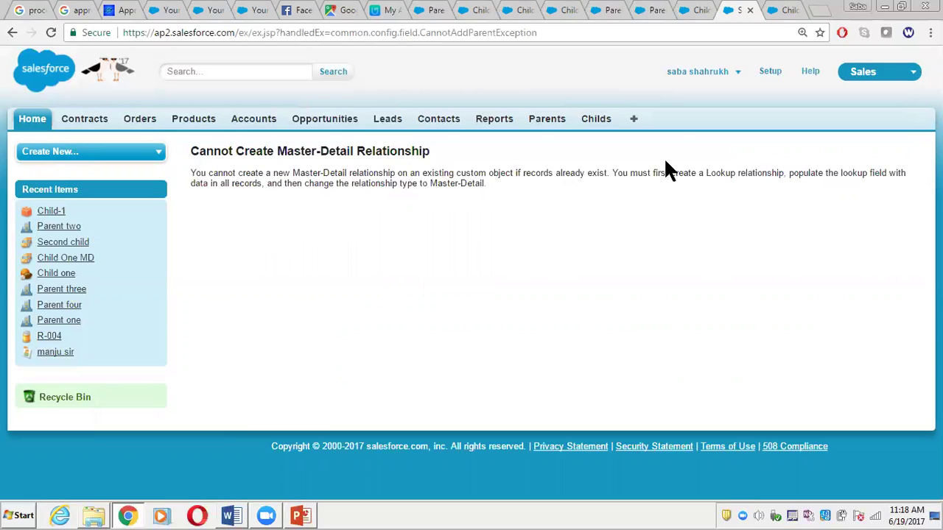
Start editing the Parent field on the Child-1 record and open its lookup window, closing it without choosing a record
left_click(782, 13)
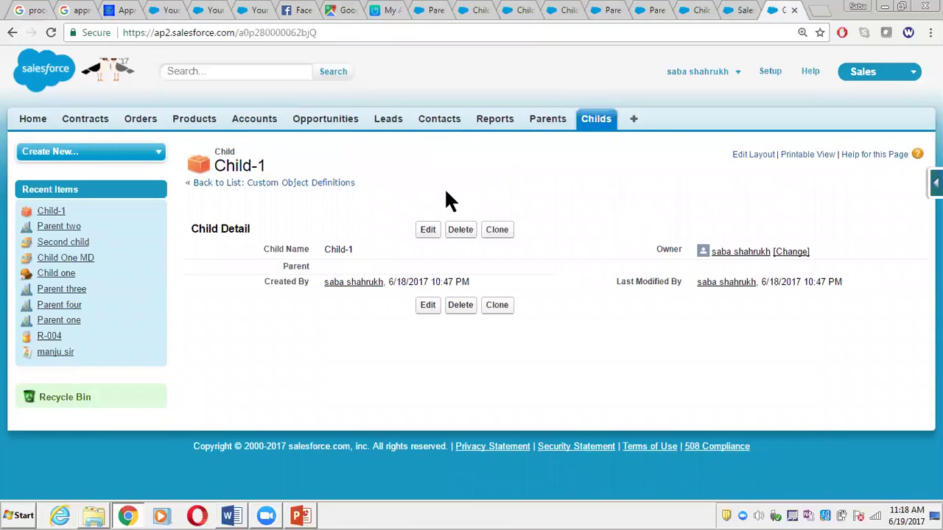
double_click(338, 266)
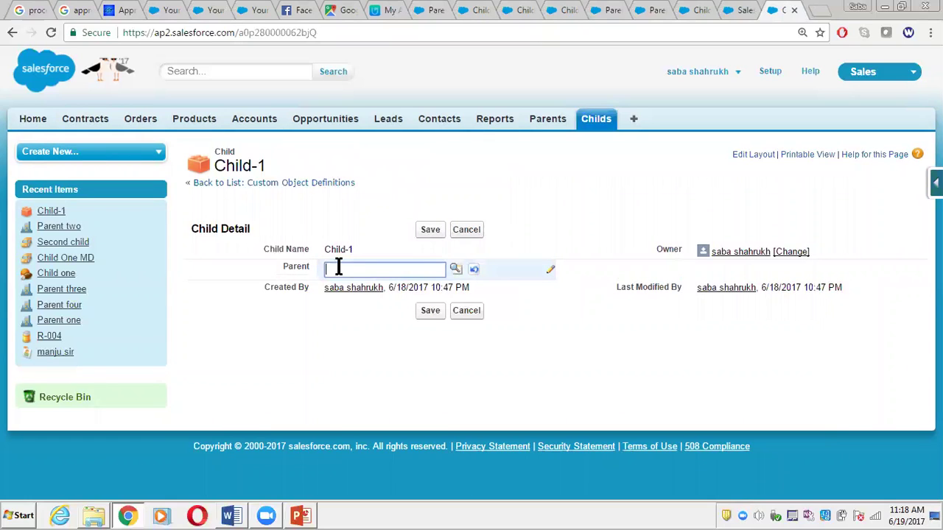
left_click(456, 270)
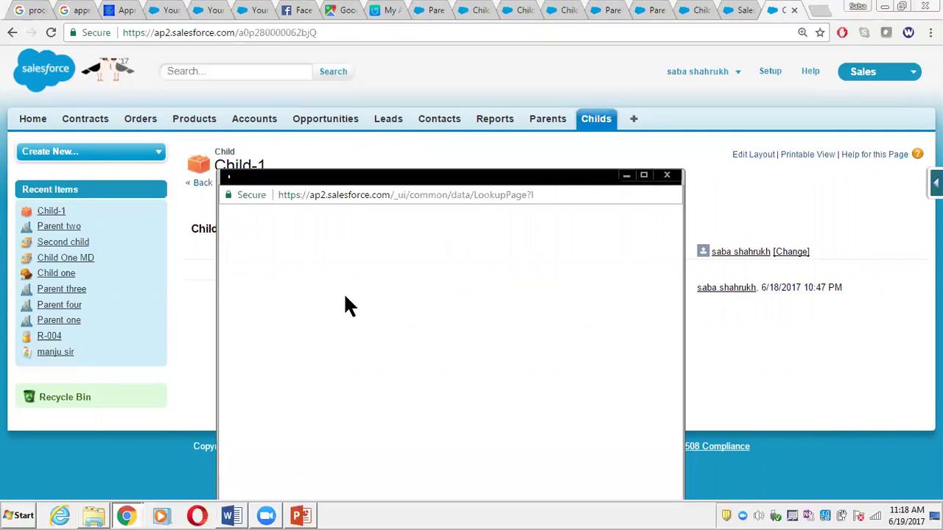
left_click(667, 176)
Create and save a new Parent record with the default owner
left_click(729, 12)
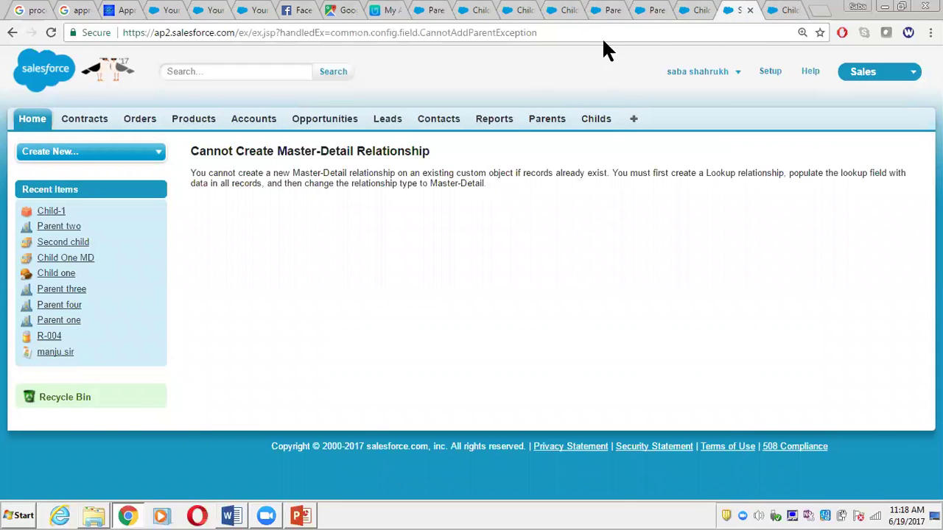
left_click(694, 9)
left_click(652, 10)
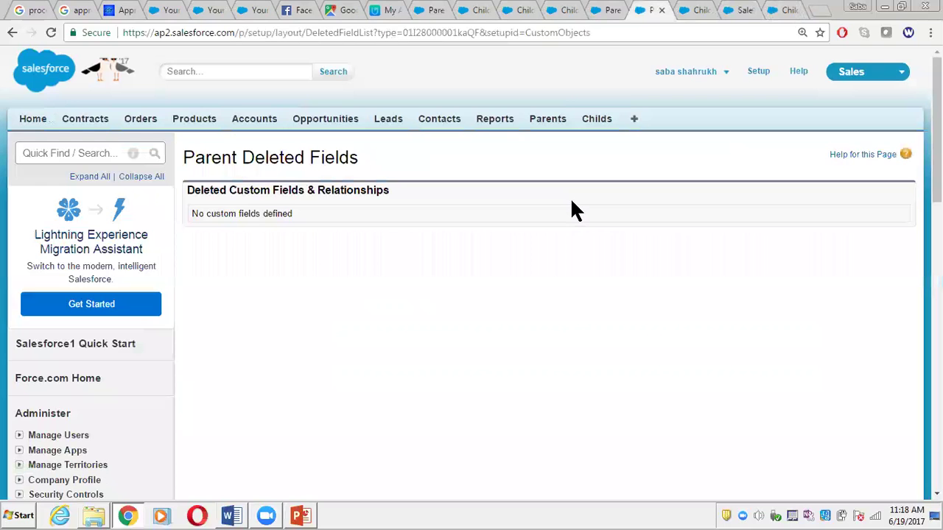
left_click(694, 9)
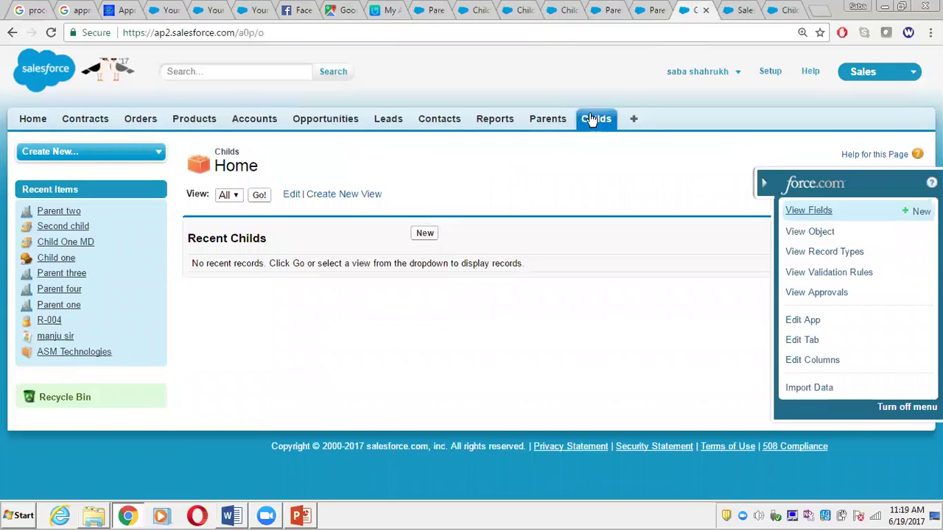
left_click(545, 122)
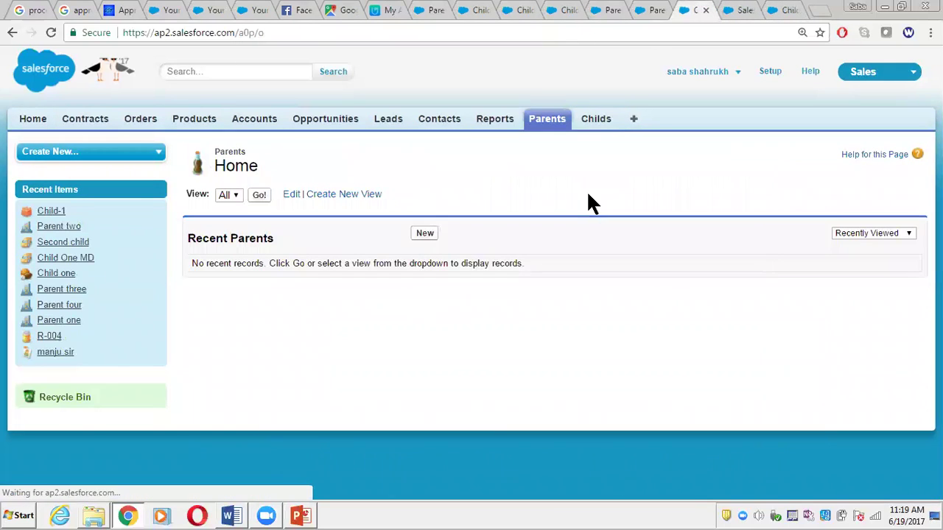
left_click(427, 236)
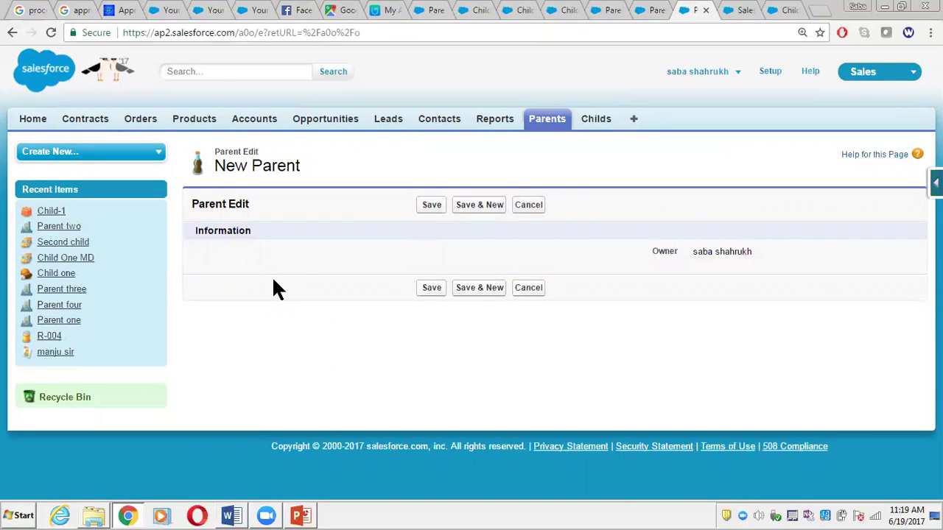
left_click(433, 205)
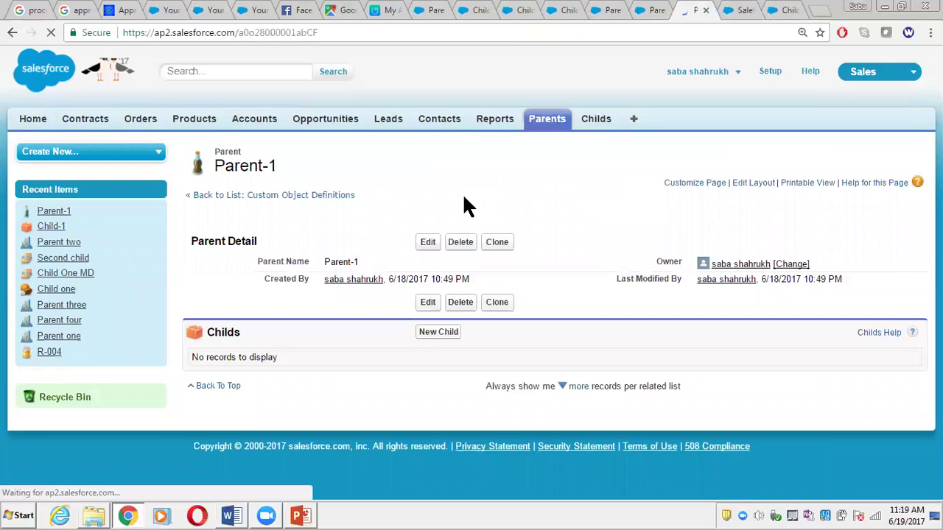
Look up and assign Parent-1 as the Parent of the Child-1 record and save the change
left_click(730, 10)
left_click(774, 11)
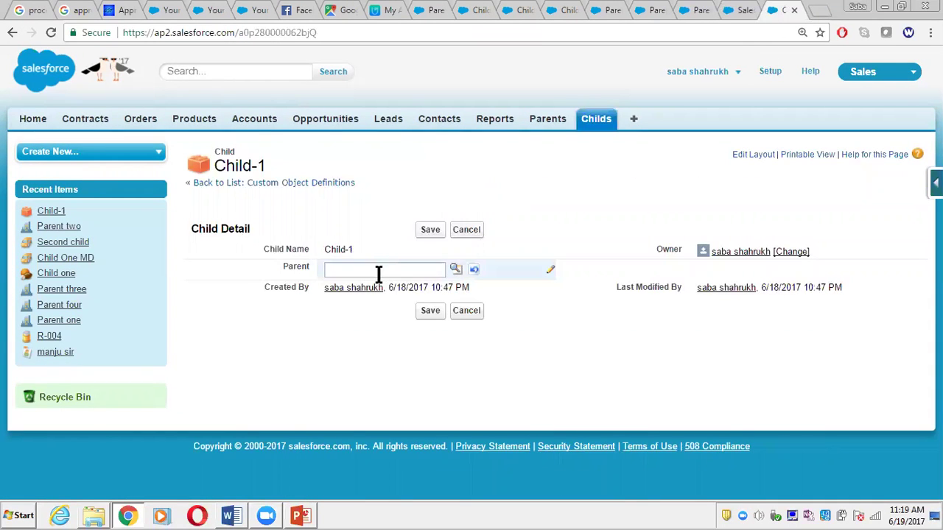
left_click(412, 271)
left_click(454, 270)
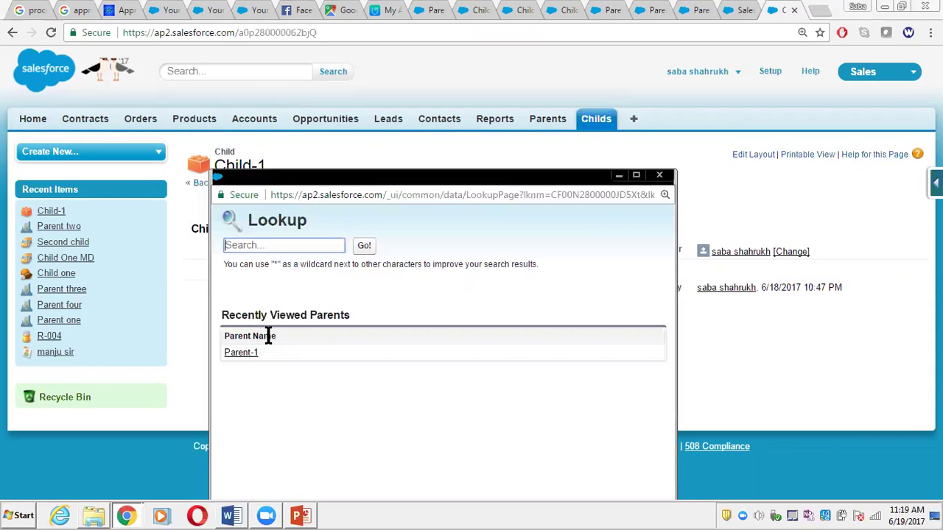
left_click(238, 354)
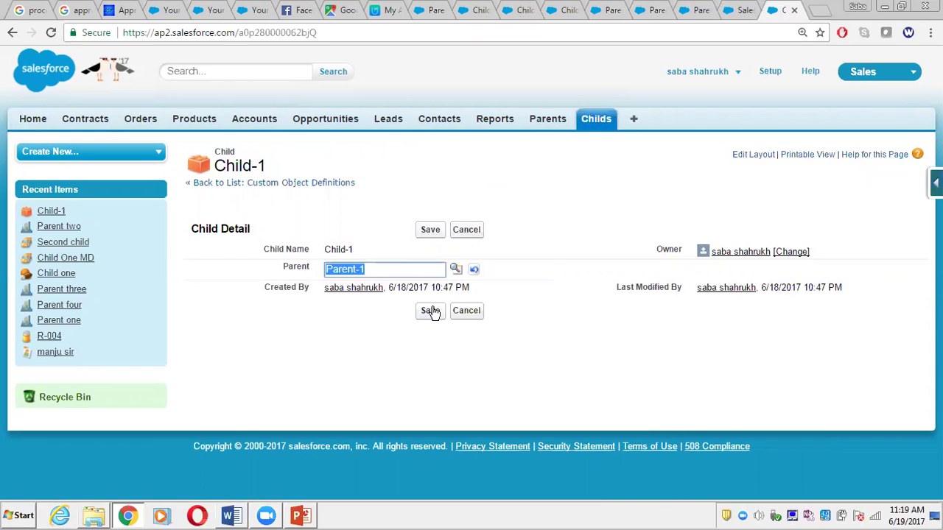
left_click(434, 230)
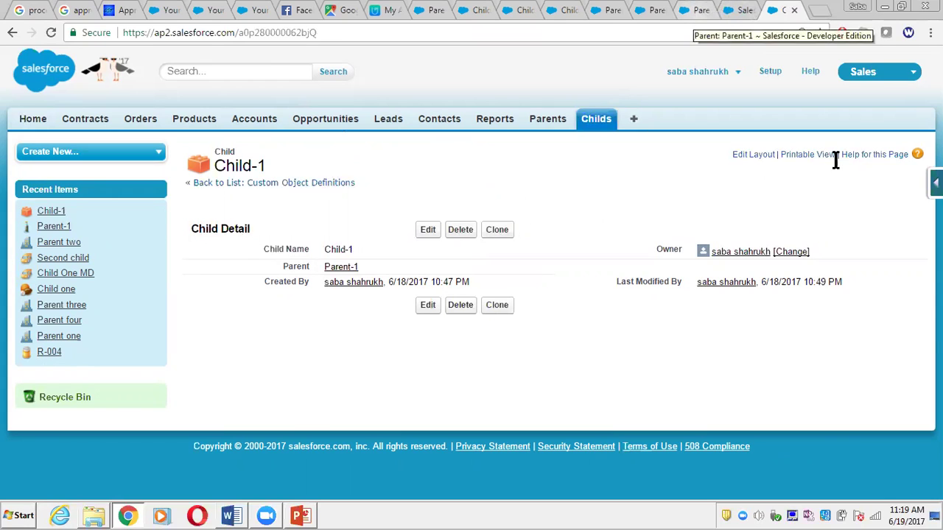
Convert Child's Parent field to a Master-Detail Relationship with default names and Read/Write sharing, save it, and check its data type
left_click(935, 183)
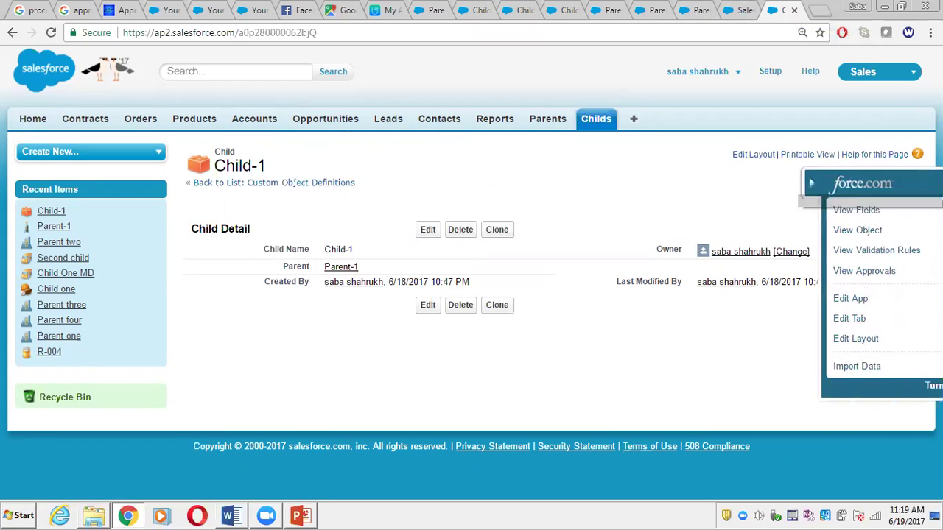
left_click(794, 208)
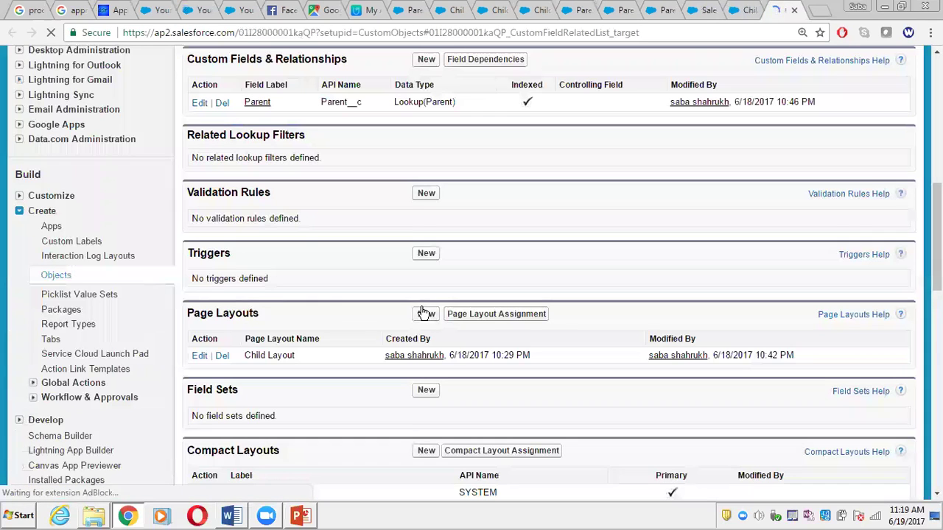
left_click(199, 102)
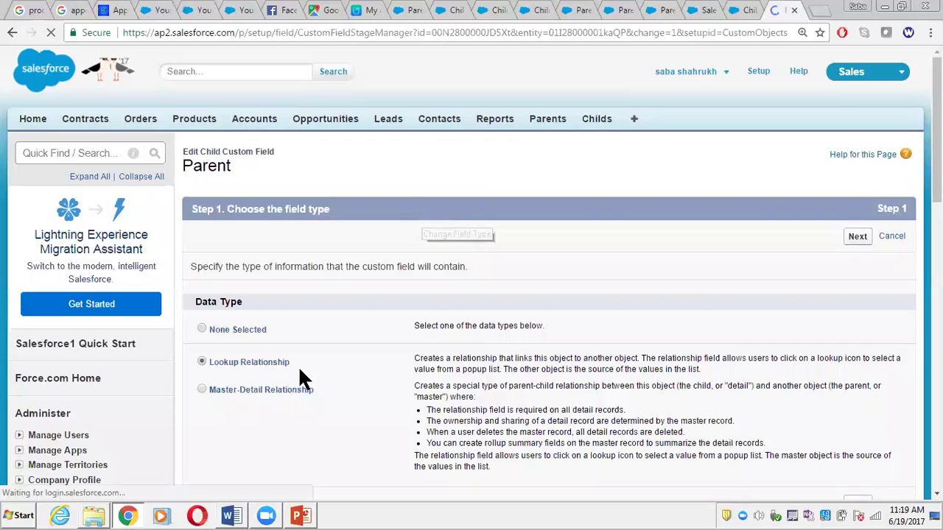
left_click(213, 391)
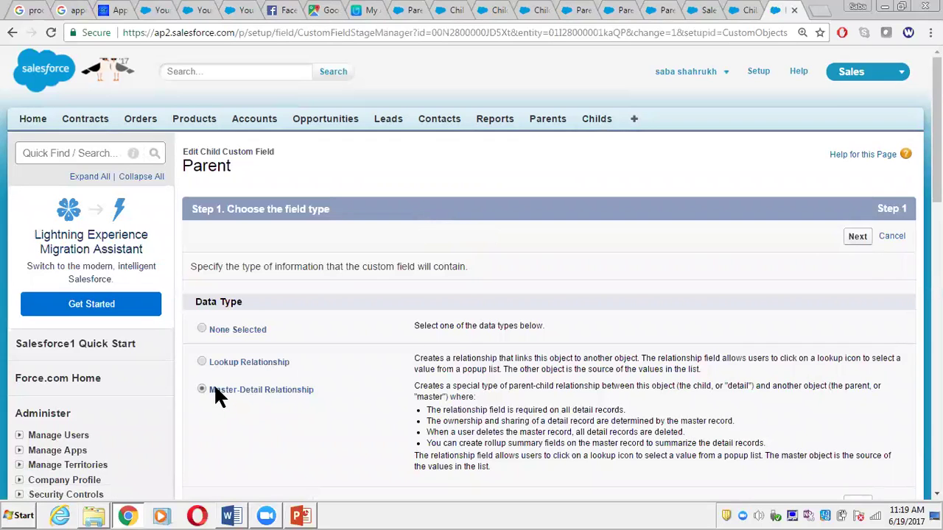
left_click(858, 237)
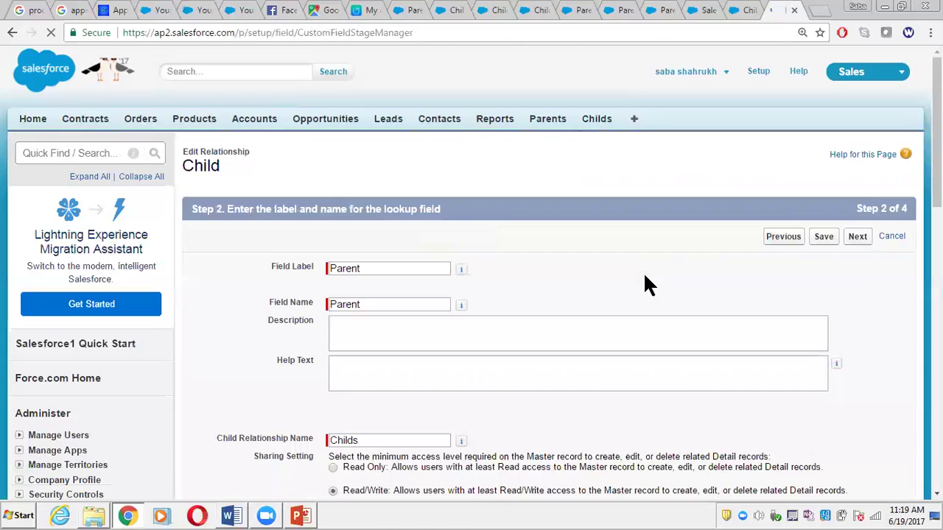
left_click(825, 240)
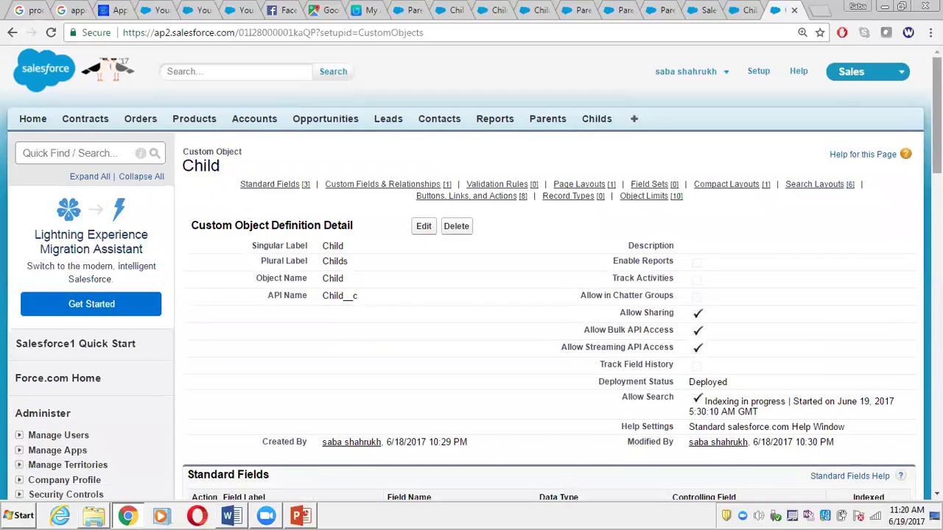
scroll(435, 310, "down", 4)
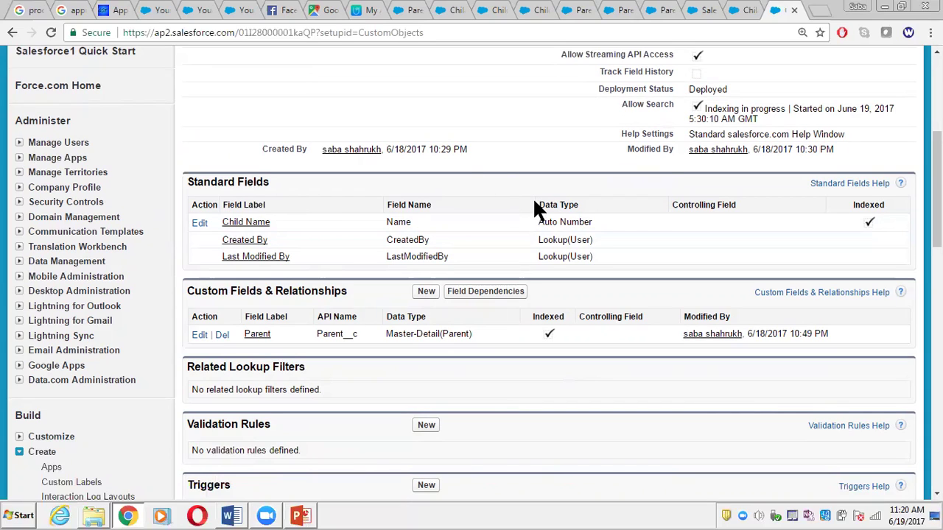
Switch to the 1.Data Modelling presentation in PowerPoint and show the Contact Information slide
left_click(297, 513)
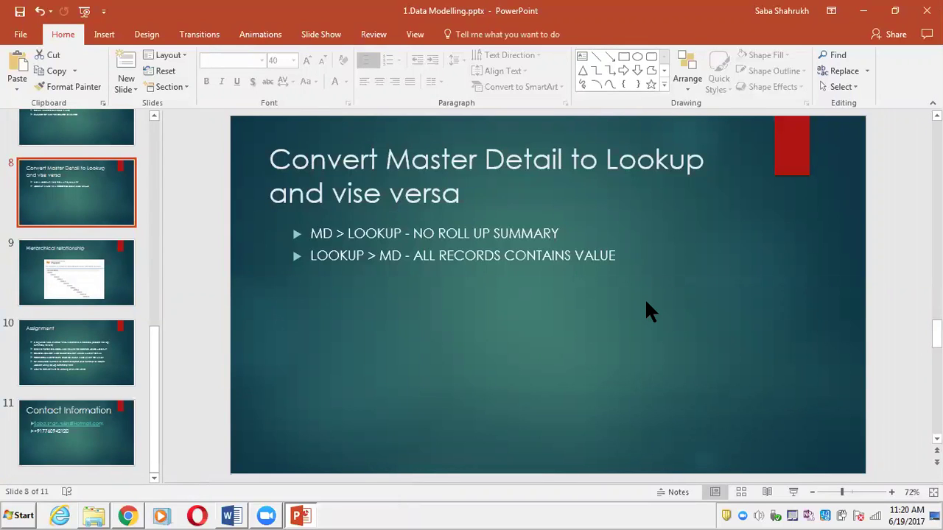
left_click(74, 424)
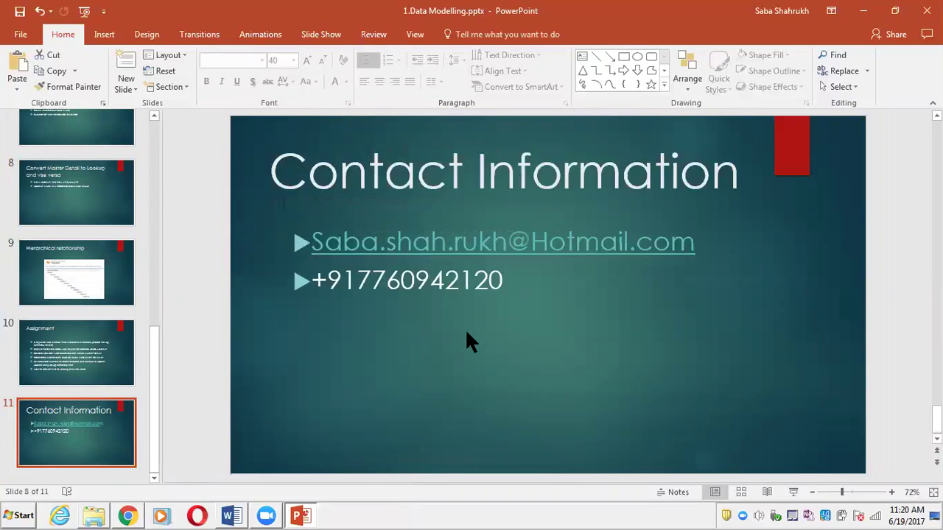